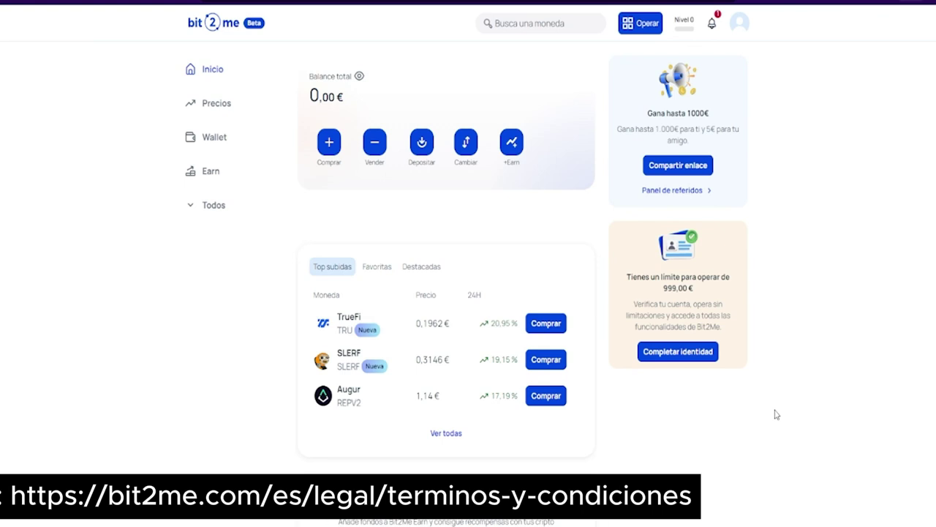
Step: Review the support articles on registering an account step by step and taking the registration photos
{"action": "left_click", "coordinate": [197, 205]}
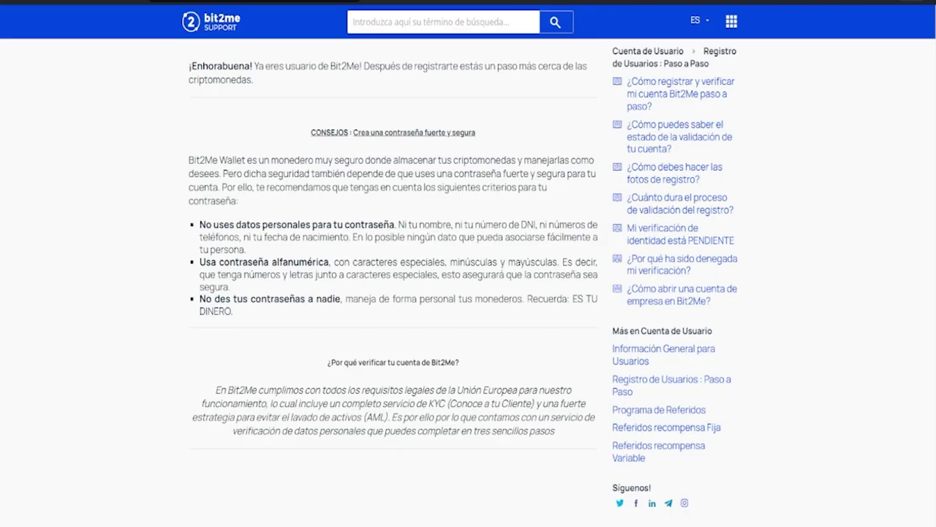
{"action": "scroll", "coordinate": [524, 283], "scroll_direction": "up", "scroll_amount": 10}
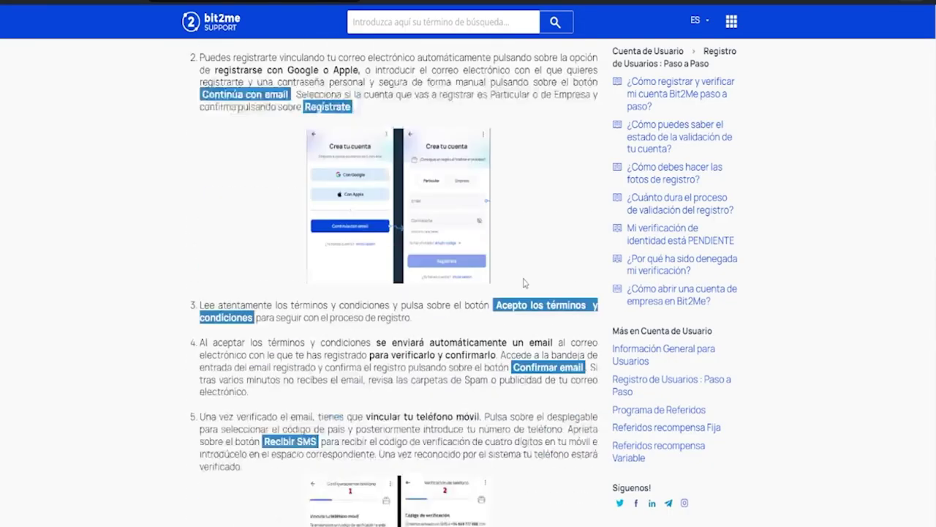
{"action": "scroll", "coordinate": [524, 283], "scroll_direction": "up", "scroll_amount": 5}
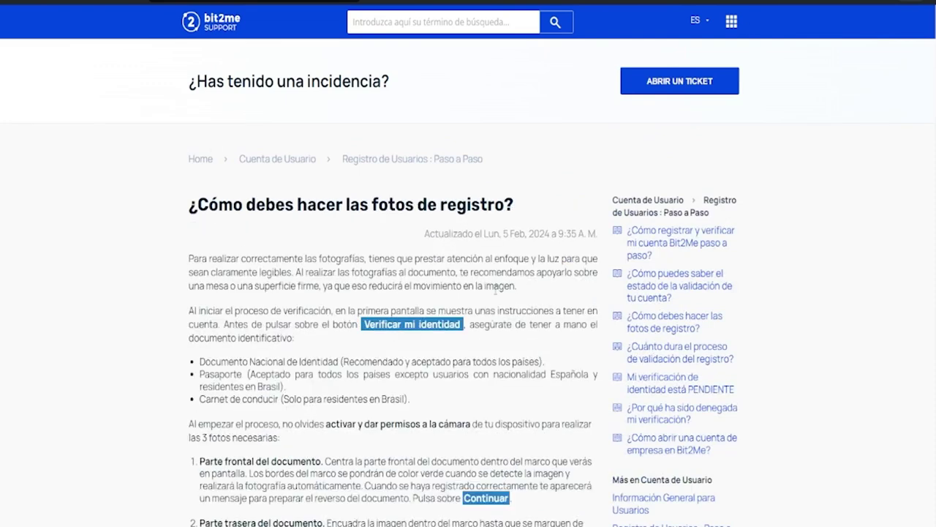
{"action": "scroll", "coordinate": [468, 293], "scroll_direction": "down", "scroll_amount": 3}
{"action": "scroll", "coordinate": [269, 243], "scroll_direction": "down", "scroll_amount": 4}
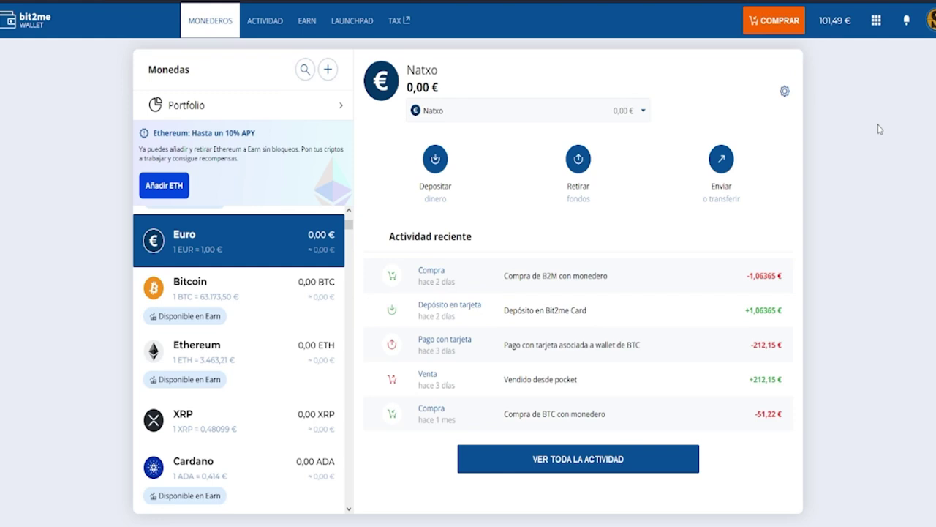
Step: Switch the account from the classic version to the improved Nuevo Bit2Me platform
{"action": "left_click", "coordinate": [932, 20]}
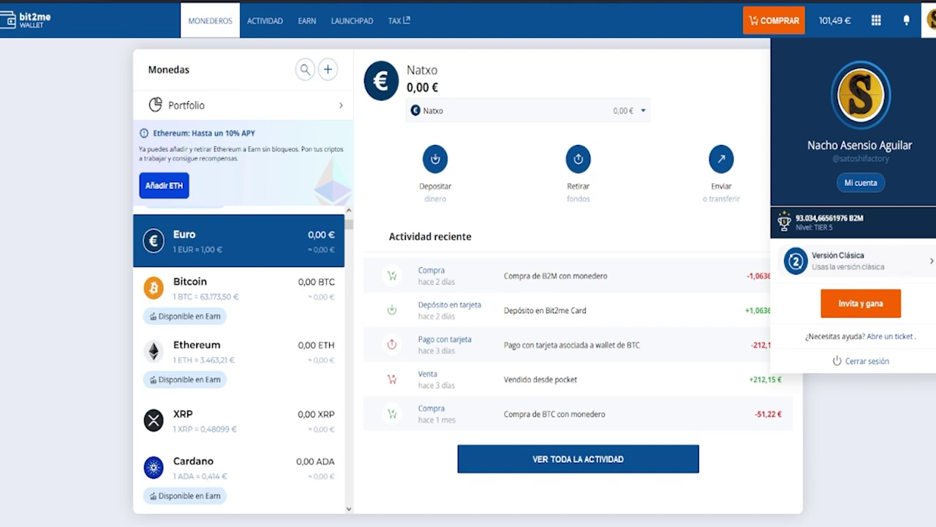
{"action": "left_click", "coordinate": [932, 20]}
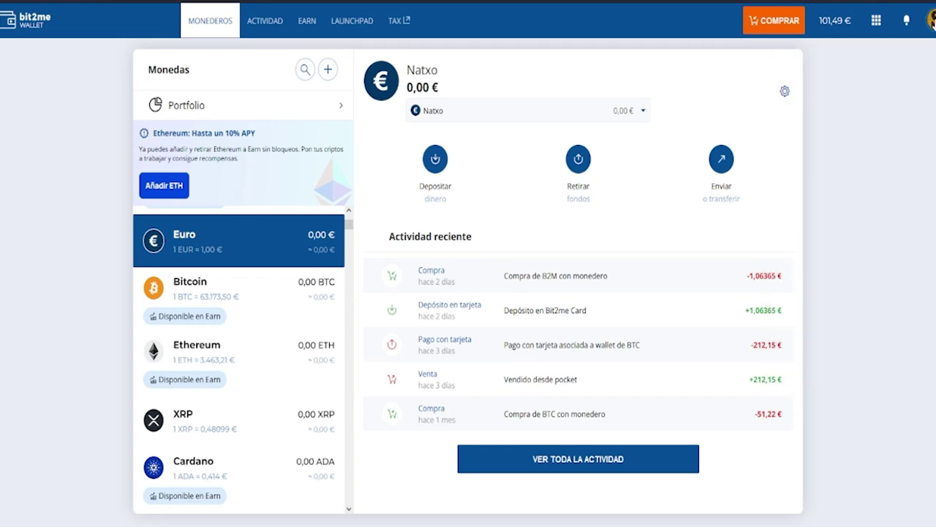
{"action": "left_click", "coordinate": [932, 20]}
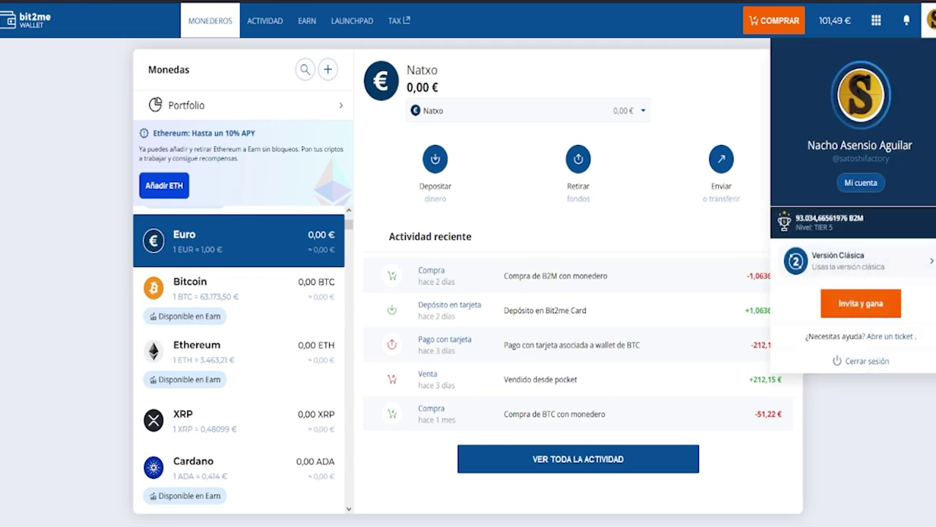
{"action": "left_click", "coordinate": [890, 261]}
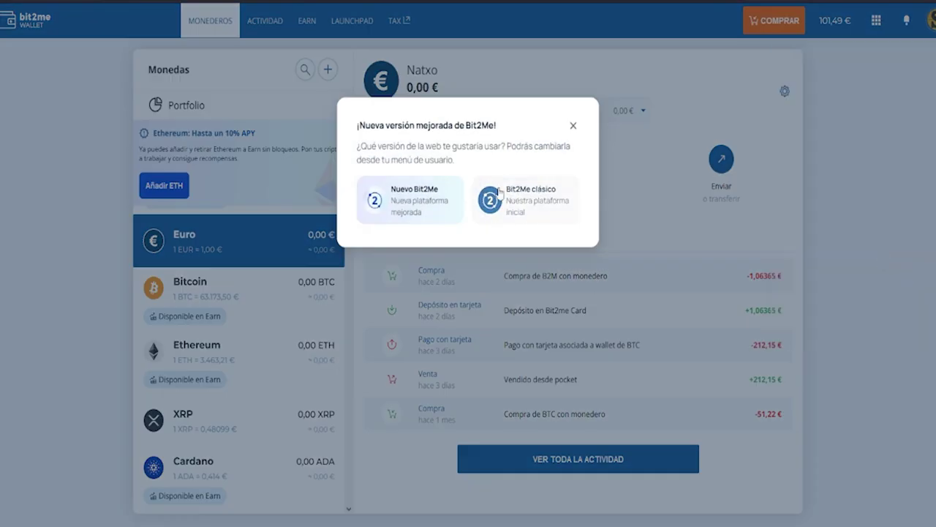
{"action": "left_click", "coordinate": [406, 205]}
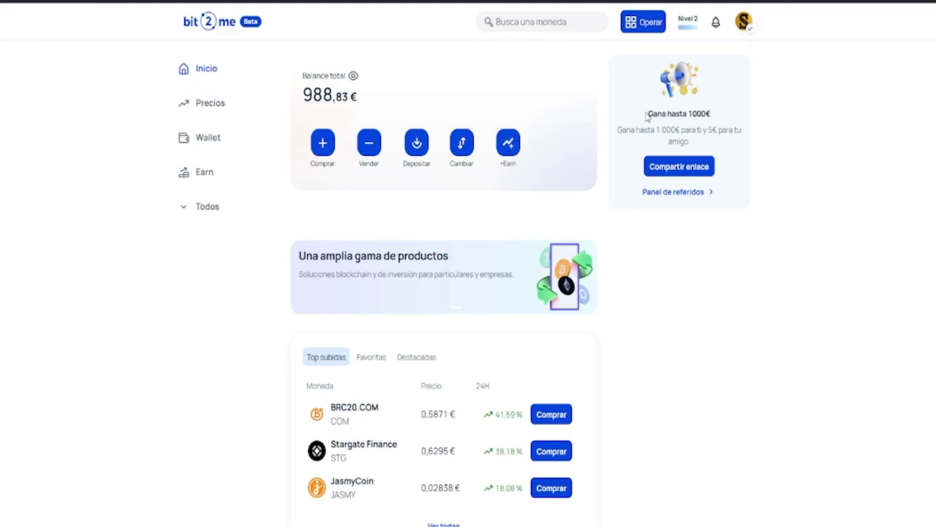
Step: Read the referral offer text in the Gana hasta 1000€ card on the home page
{"action": "left_click_drag", "start_coordinate": [644, 123], "coordinate": [744, 150]}
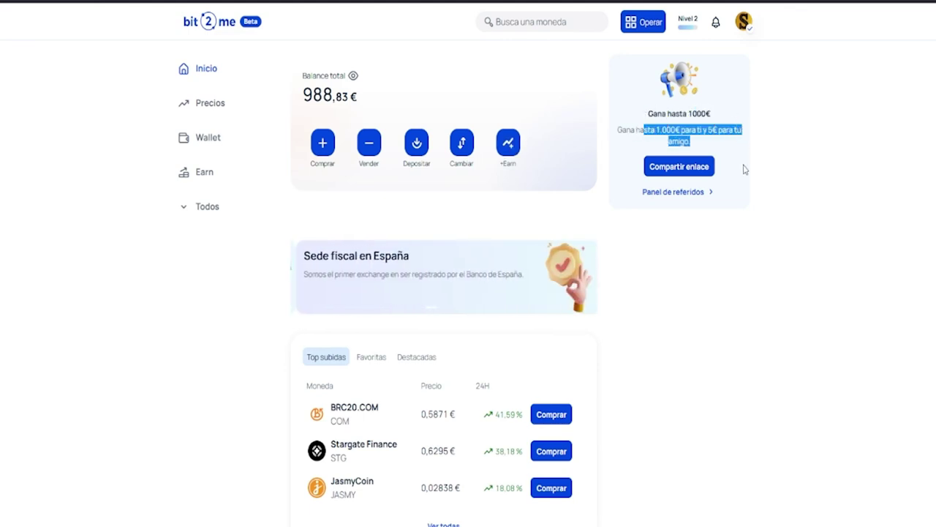
{"action": "left_click", "coordinate": [817, 160]}
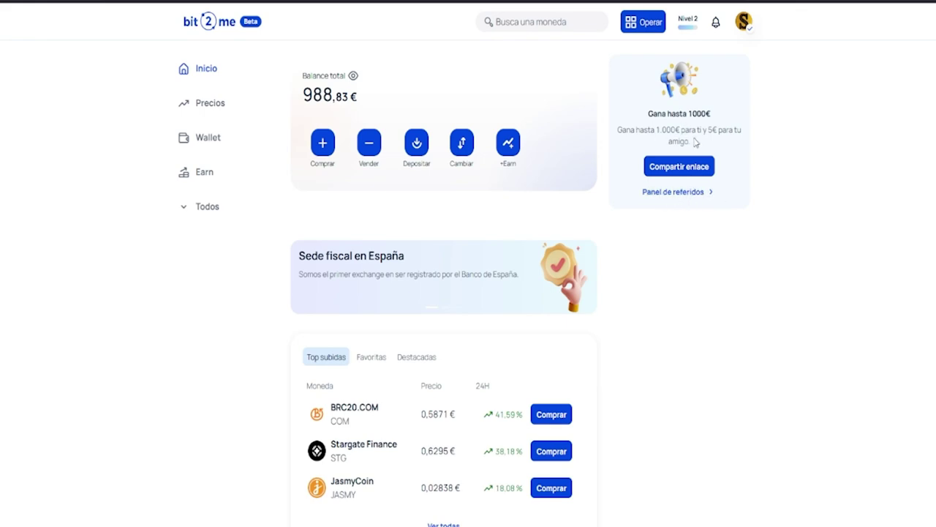
{"action": "left_click_drag", "start_coordinate": [623, 130], "coordinate": [731, 149]}
{"action": "left_click", "coordinate": [792, 142]}
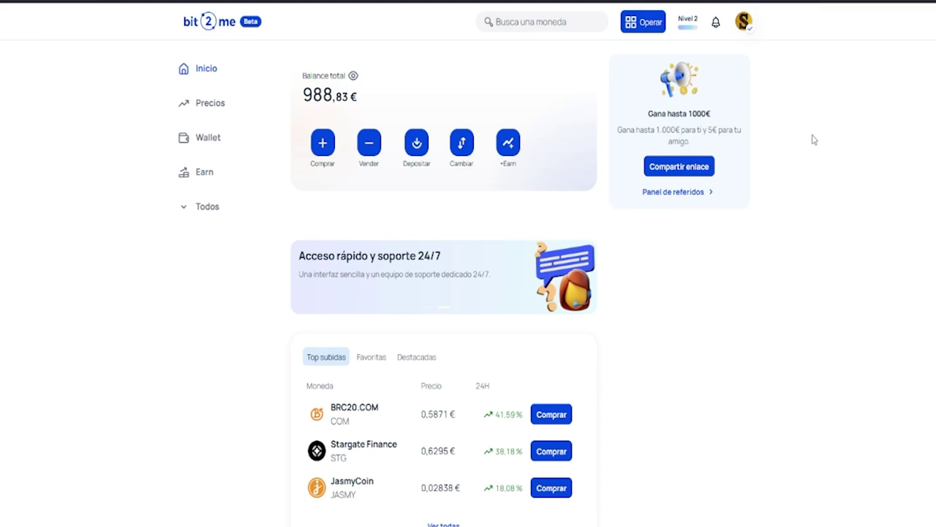
Step: View the Favoritas and then the Destacadas coin lists on the home page
{"action": "scroll", "coordinate": [715, 377], "scroll_direction": "down", "scroll_amount": 2}
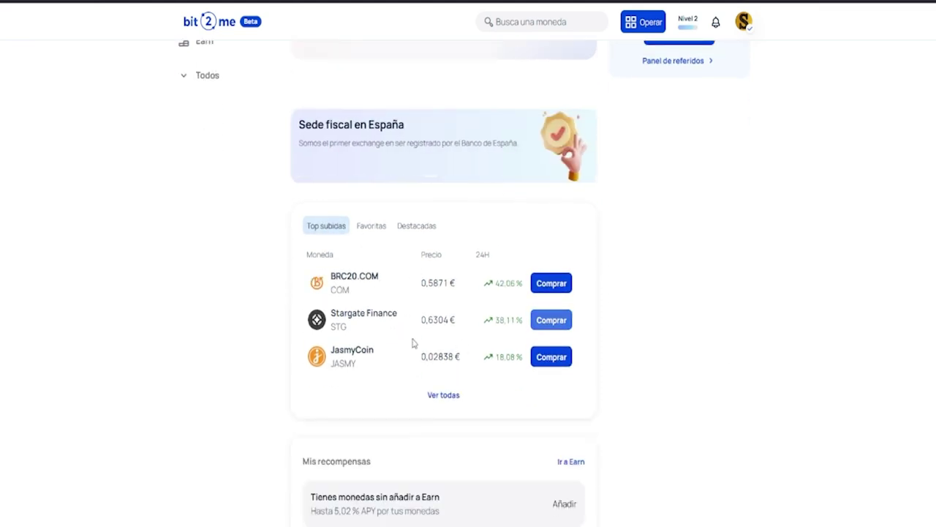
{"action": "left_click", "coordinate": [374, 230]}
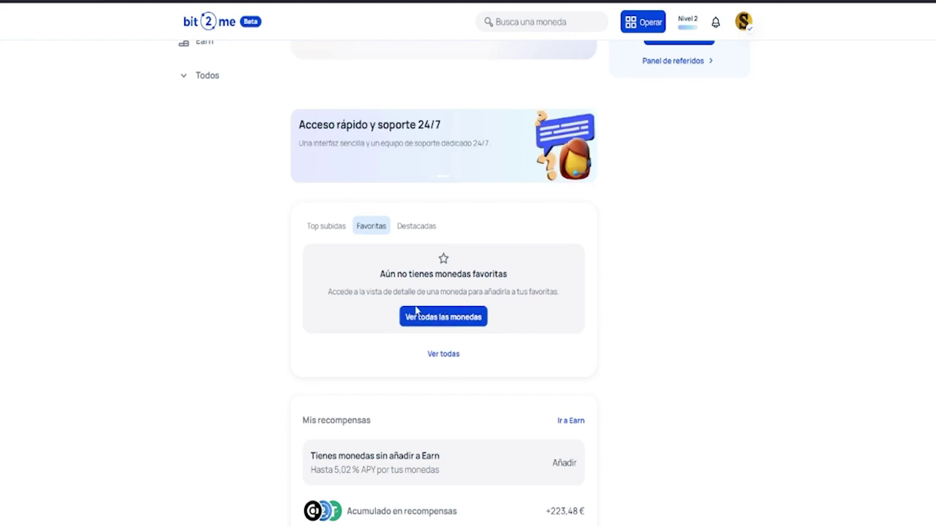
{"action": "left_click", "coordinate": [431, 229]}
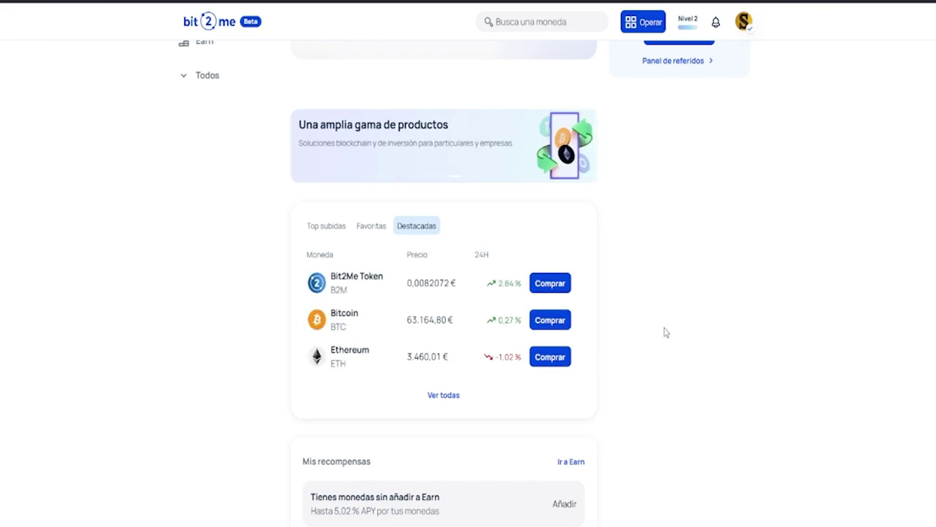
Step: Examine the Mis recompensas section, including its accumulated rewards, and the Noticias section below it
{"action": "scroll", "coordinate": [666, 332], "scroll_direction": "down", "scroll_amount": 3}
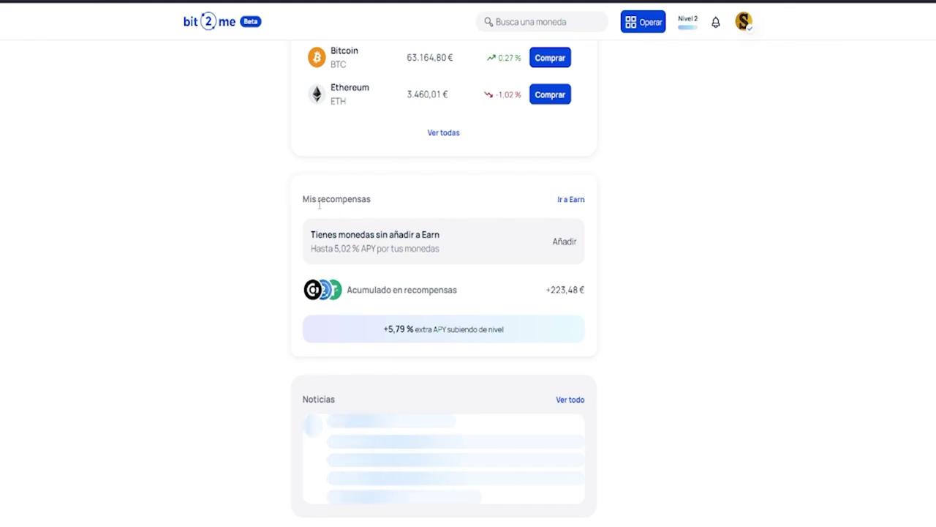
{"action": "left_click_drag", "start_coordinate": [471, 211], "coordinate": [288, 205]}
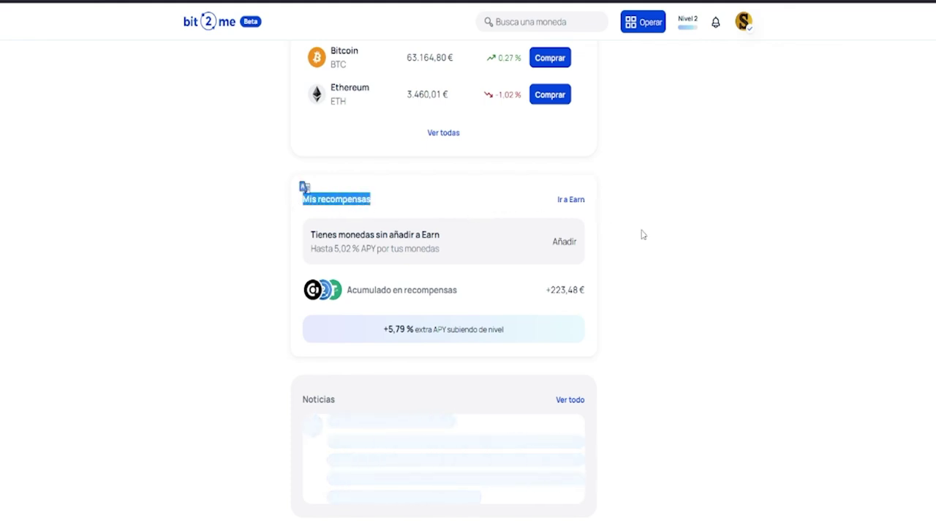
{"action": "left_click", "coordinate": [634, 305]}
{"action": "left_click_drag", "start_coordinate": [578, 290], "coordinate": [547, 297]}
{"action": "left_click", "coordinate": [646, 270]}
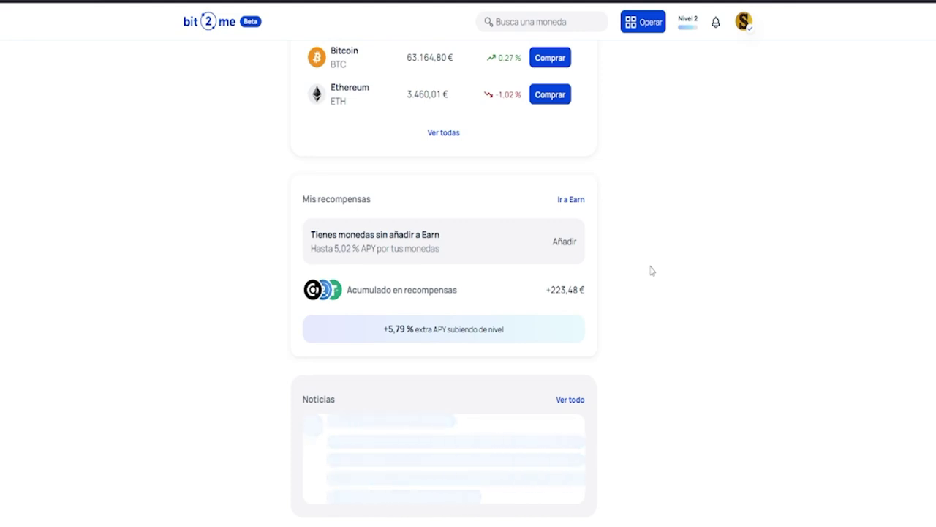
{"action": "scroll", "coordinate": [651, 270], "scroll_direction": "down", "scroll_amount": 1}
{"action": "scroll", "coordinate": [651, 270], "scroll_direction": "down", "scroll_amount": 1}
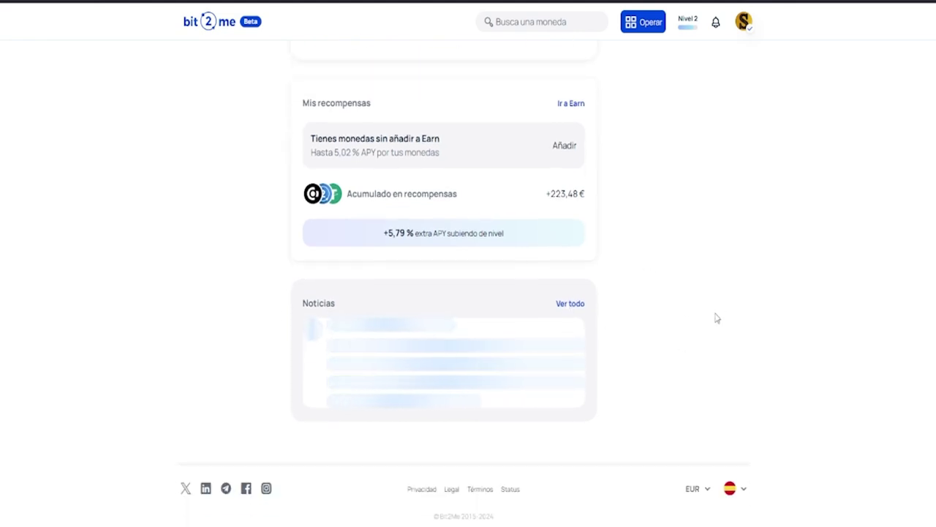
{"action": "scroll", "coordinate": [651, 347], "scroll_direction": "up", "scroll_amount": 7}
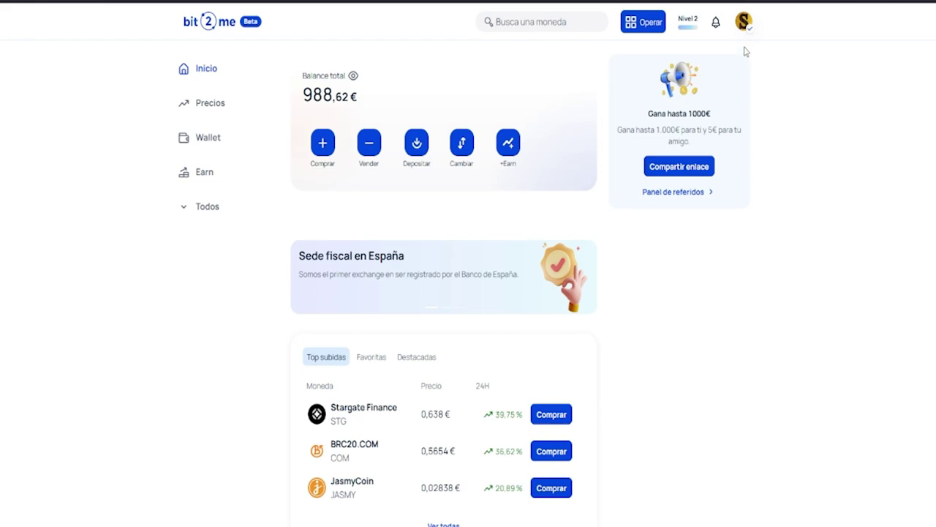
Step: Turn on Modo oscuro for the interface, and switch it back off
{"action": "left_click", "coordinate": [745, 22]}
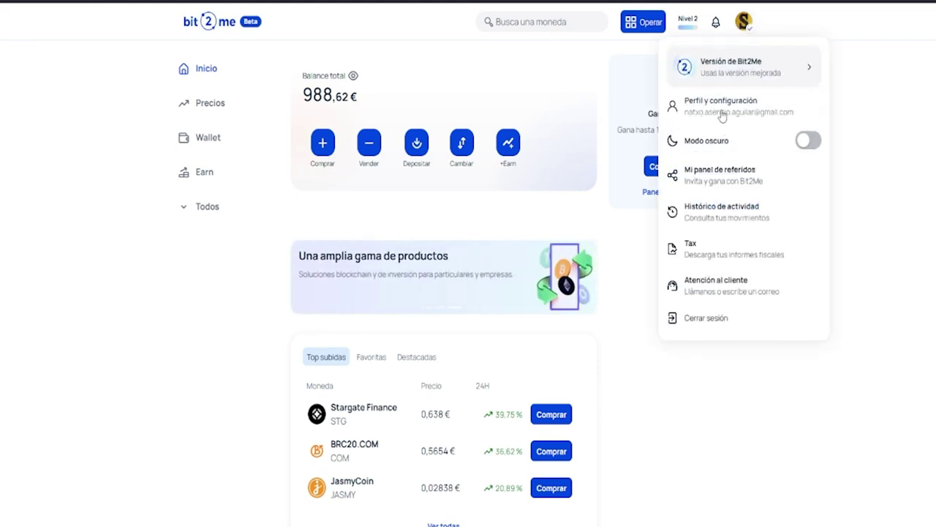
{"action": "left_click", "coordinate": [809, 141]}
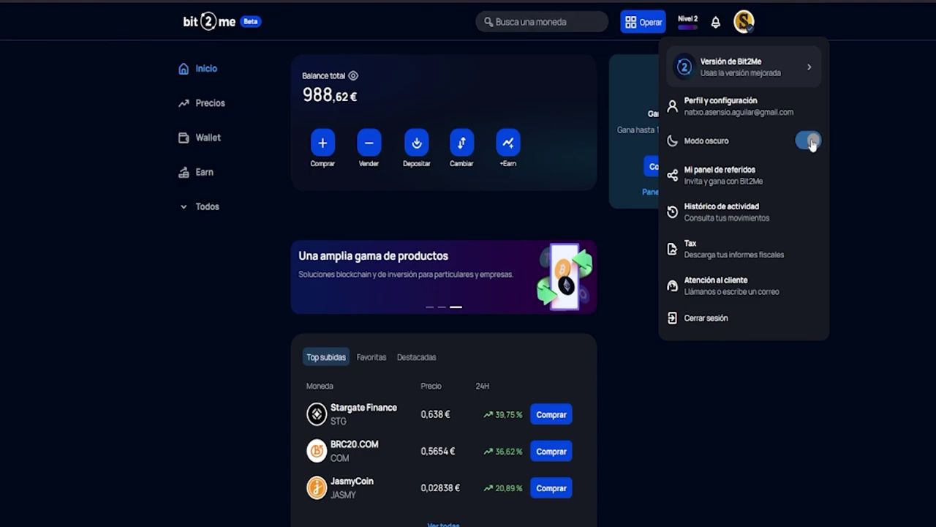
{"action": "left_click", "coordinate": [811, 142]}
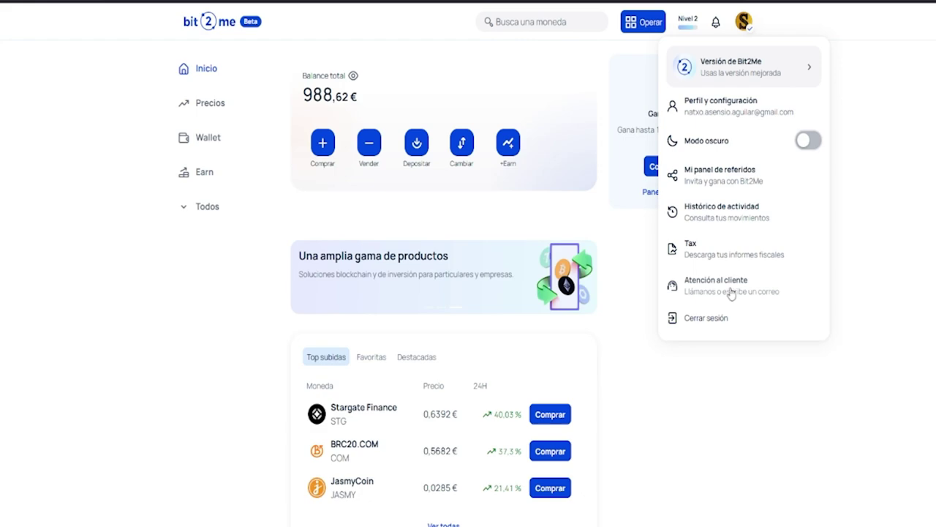
Step: Open the Google Authenticator option in the security section of the profile and configuration page
{"action": "left_click", "coordinate": [787, 116]}
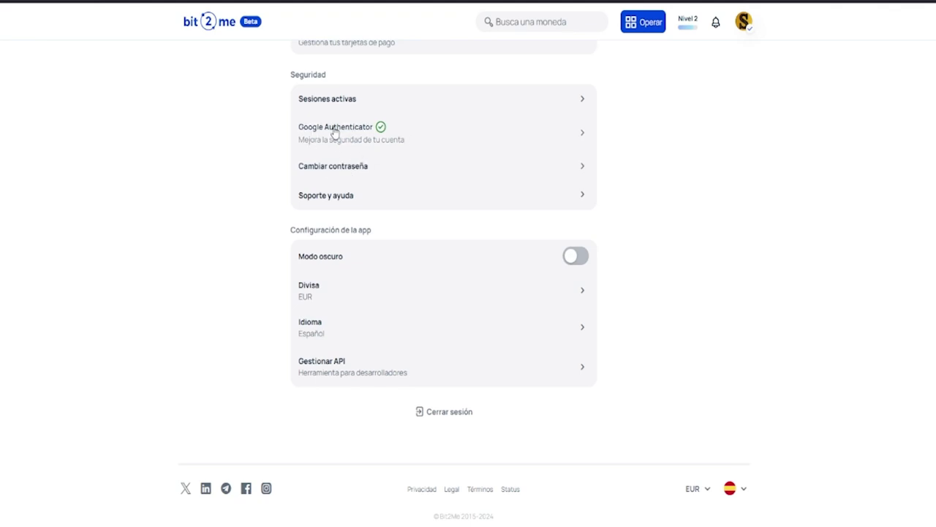
{"action": "left_click", "coordinate": [446, 144]}
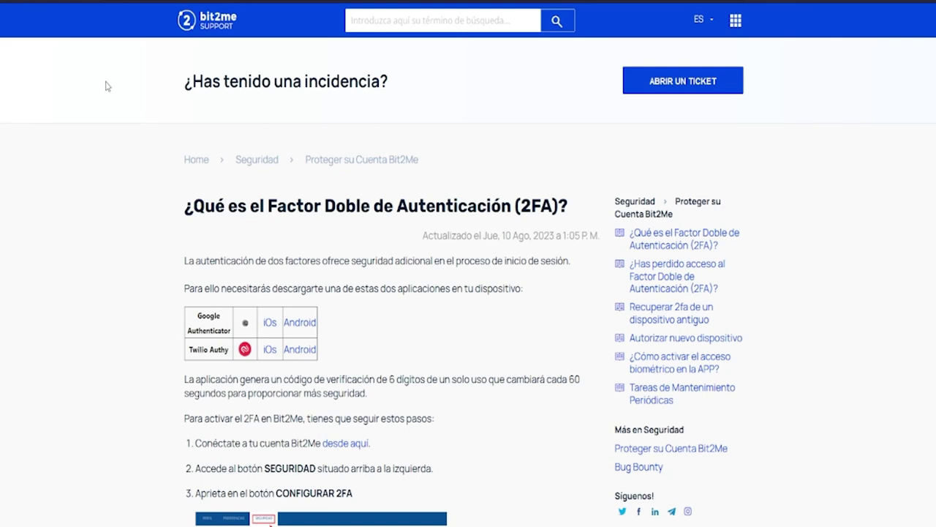
Step: Read the support article on 2FA, covering the required authenticator apps and the first activation step
{"action": "scroll", "coordinate": [500, 136], "scroll_direction": "down", "scroll_amount": 1}
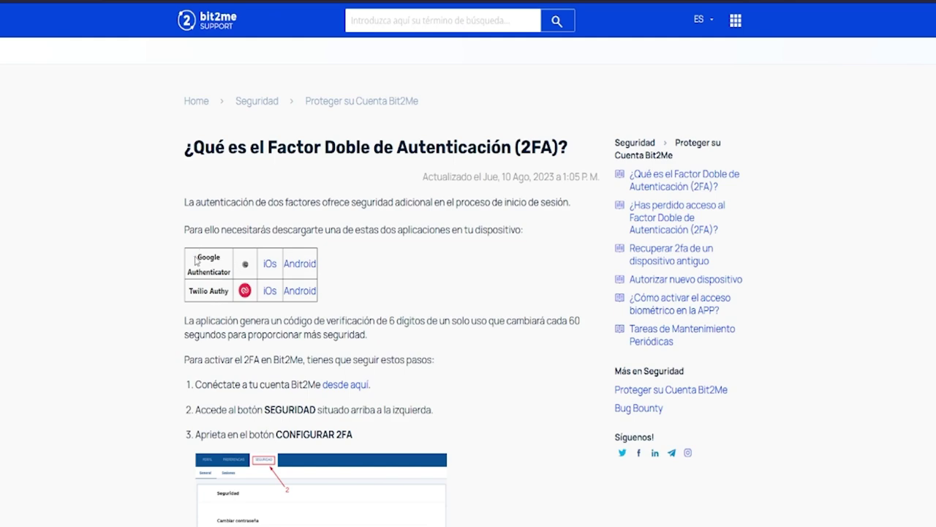
{"action": "left_click_drag", "start_coordinate": [196, 260], "coordinate": [230, 274]}
{"action": "left_click", "coordinate": [365, 272]}
{"action": "scroll", "coordinate": [212, 315], "scroll_direction": "down", "scroll_amount": 2}
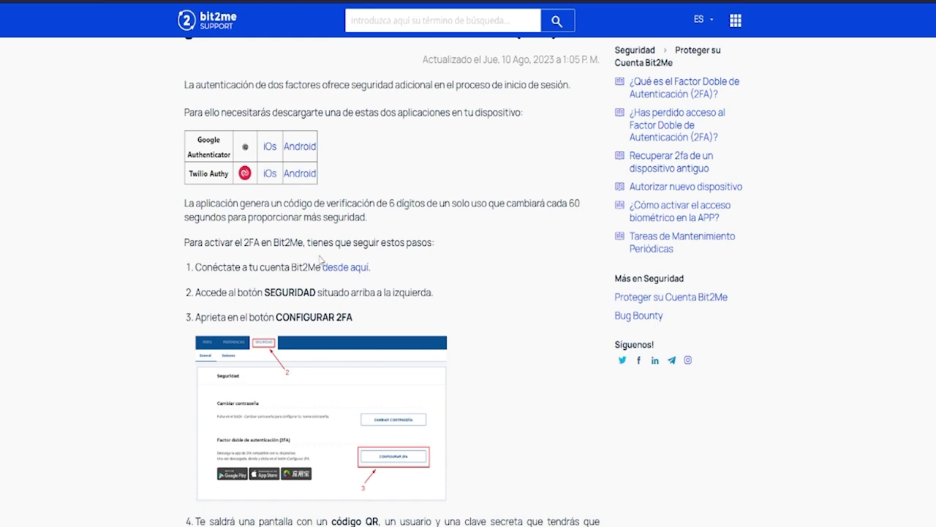
{"action": "scroll", "coordinate": [319, 259], "scroll_direction": "down", "scroll_amount": 1}
{"action": "left_click_drag", "start_coordinate": [200, 207], "coordinate": [374, 221]}
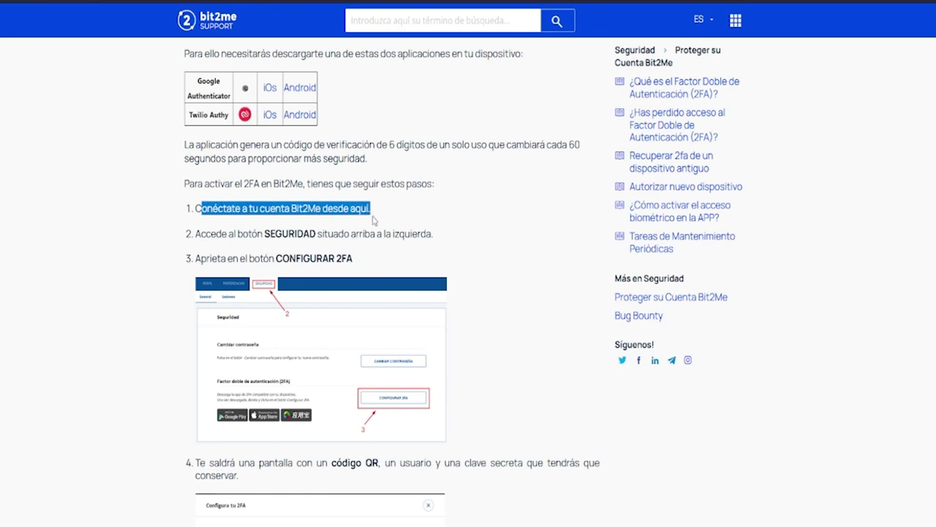
{"action": "left_click", "coordinate": [523, 222]}
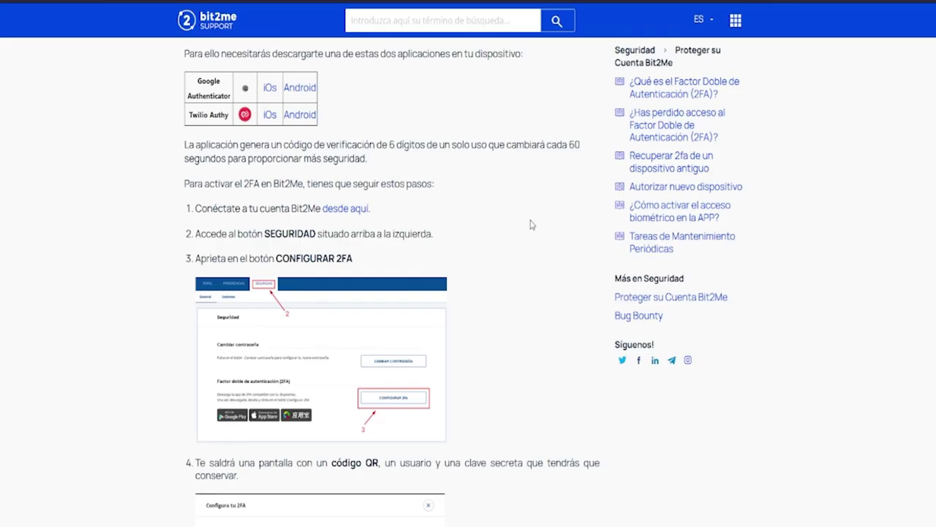
Step: Read the 2FA article's steps 3 and 4 on CONFIGURAR 2FA and on keeping the secret key
{"action": "scroll", "coordinate": [532, 224], "scroll_direction": "down", "scroll_amount": 3}
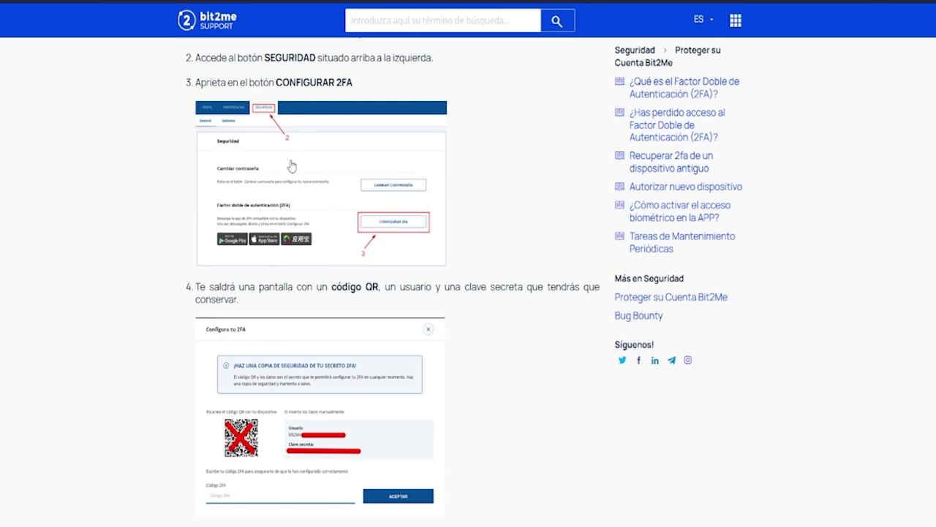
{"action": "left_click_drag", "start_coordinate": [218, 83], "coordinate": [357, 103]}
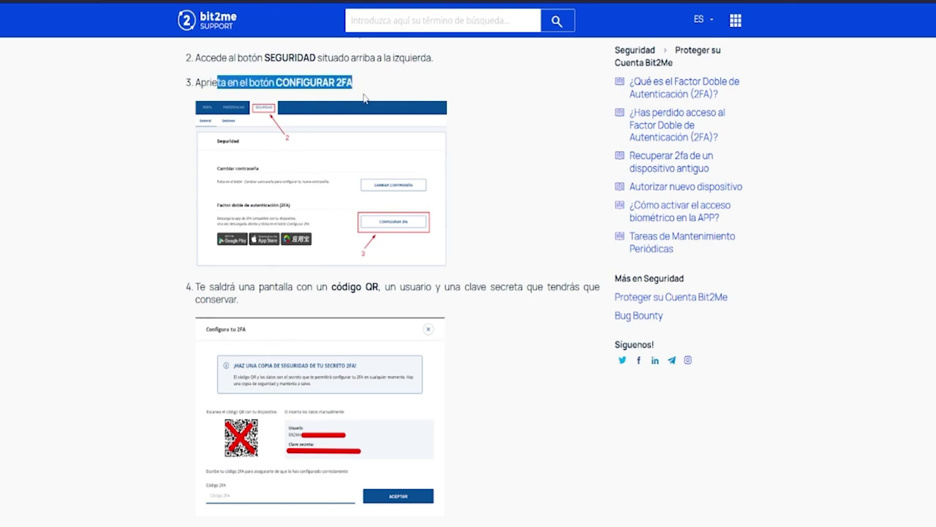
{"action": "left_click", "coordinate": [503, 256]}
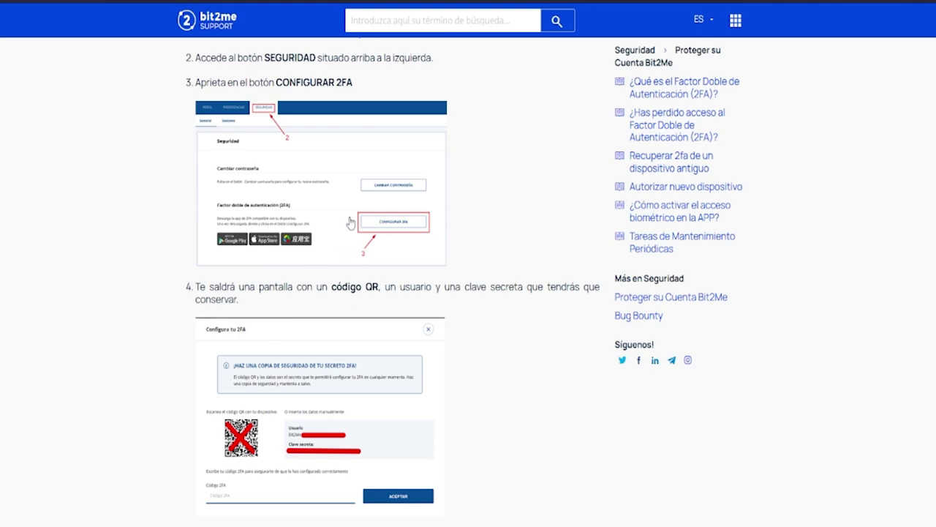
{"action": "left_click_drag", "start_coordinate": [461, 287], "coordinate": [585, 306]}
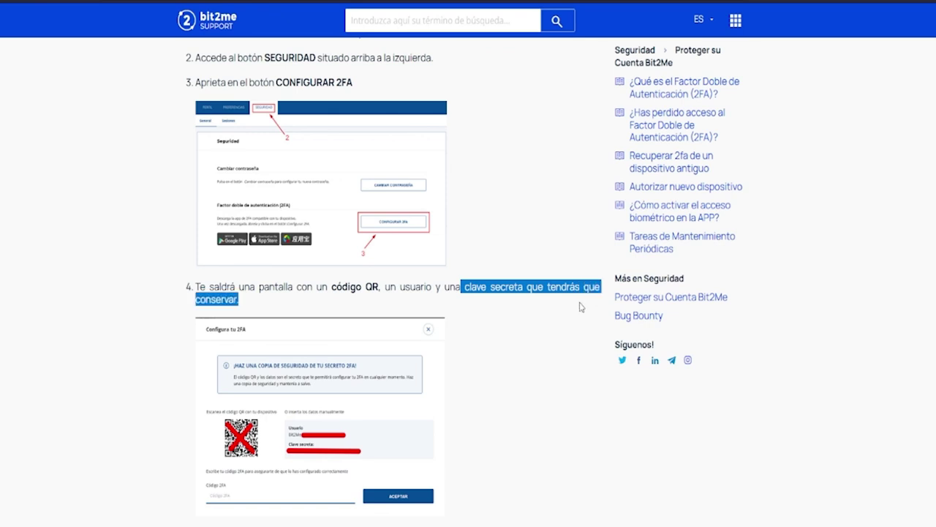
{"action": "left_click", "coordinate": [512, 331]}
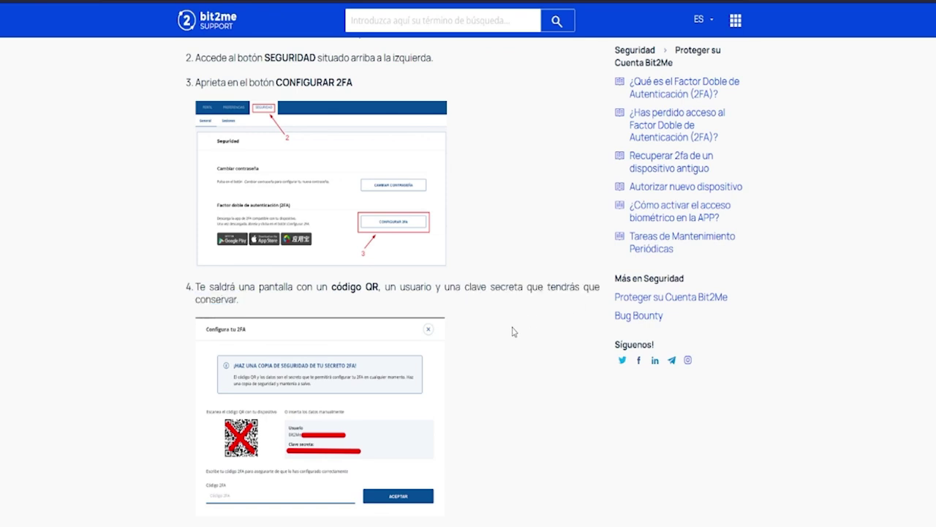
{"action": "double_click", "coordinate": [251, 300]}
{"action": "left_click_drag", "start_coordinate": [520, 307], "coordinate": [548, 286]}
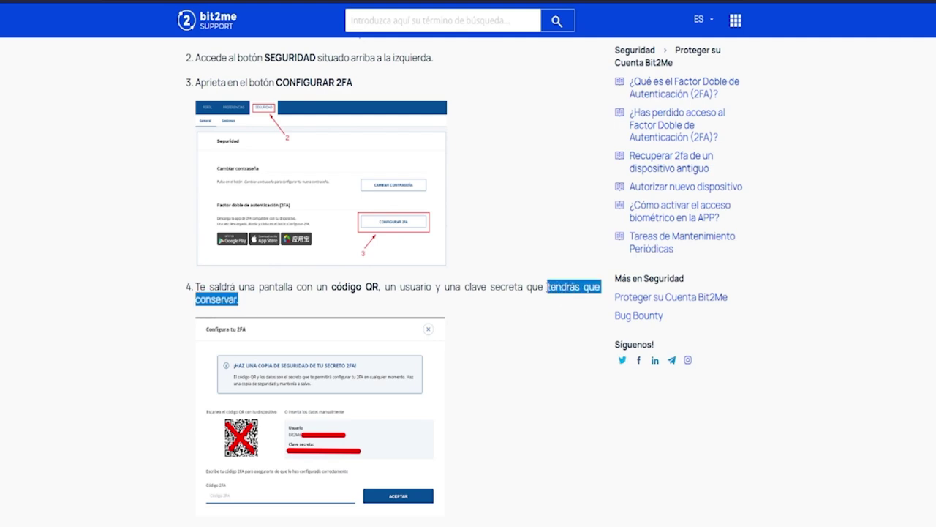
Step: Read the 2FA article's steps 4 to 6 on the secret key, scanning the code and the six-digit code, plus the note on syncing
{"action": "left_click", "coordinate": [560, 240]}
{"action": "scroll", "coordinate": [556, 213], "scroll_direction": "down", "scroll_amount": 3}
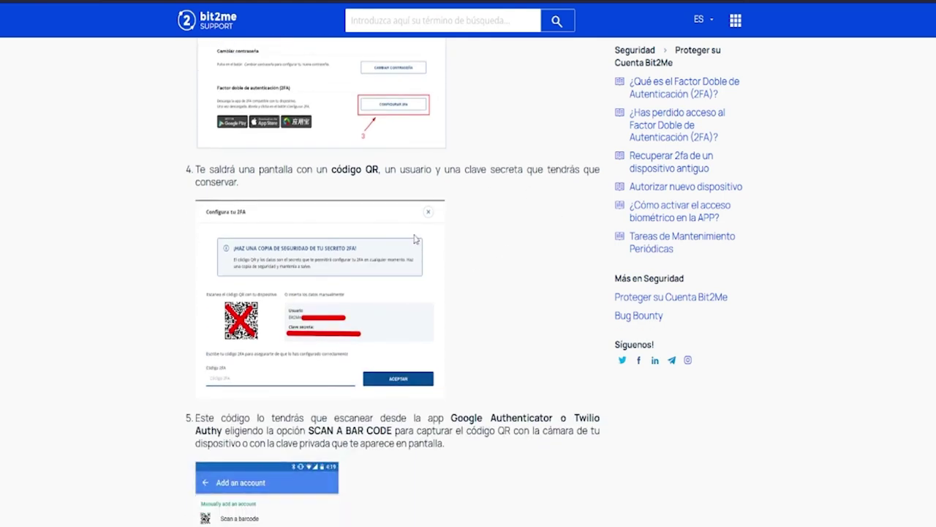
{"action": "scroll", "coordinate": [605, 285], "scroll_direction": "down", "scroll_amount": 3}
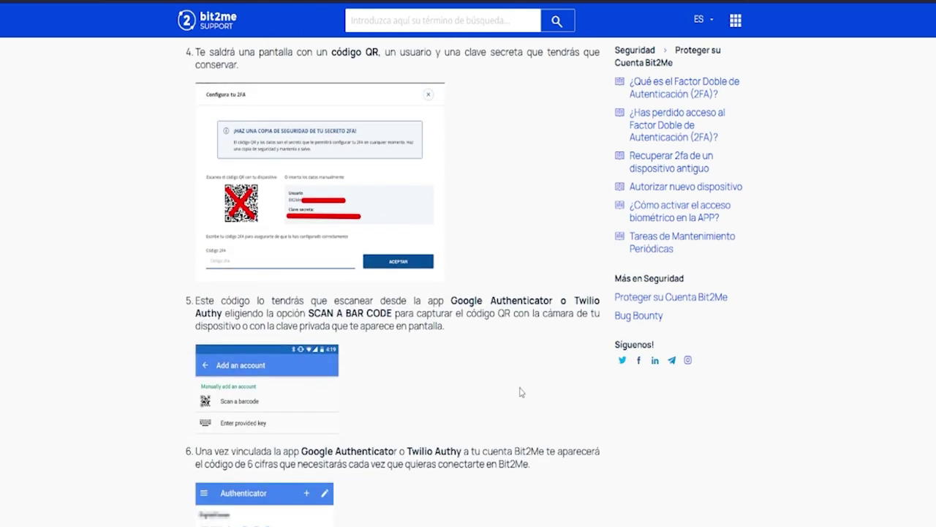
{"action": "scroll", "coordinate": [267, 296], "scroll_direction": "down", "scroll_amount": 4}
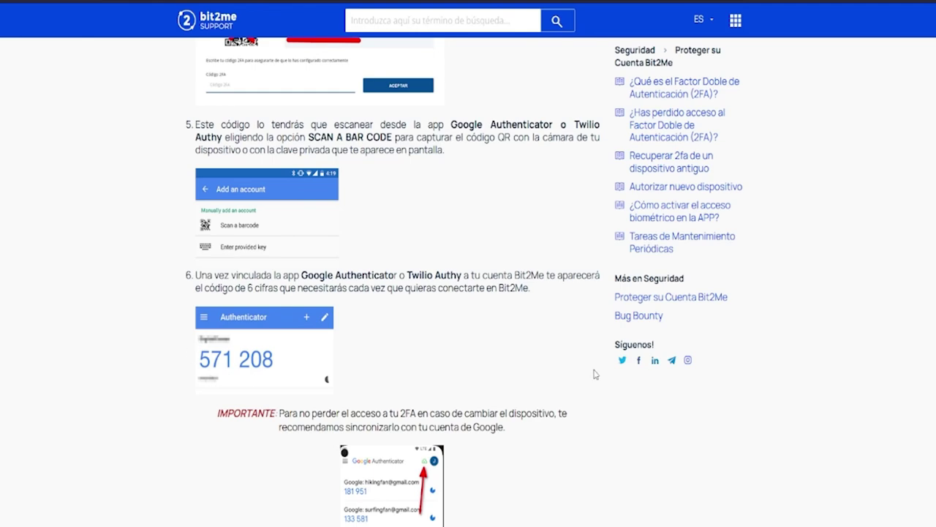
{"action": "scroll", "coordinate": [589, 373], "scroll_direction": "down", "scroll_amount": 3}
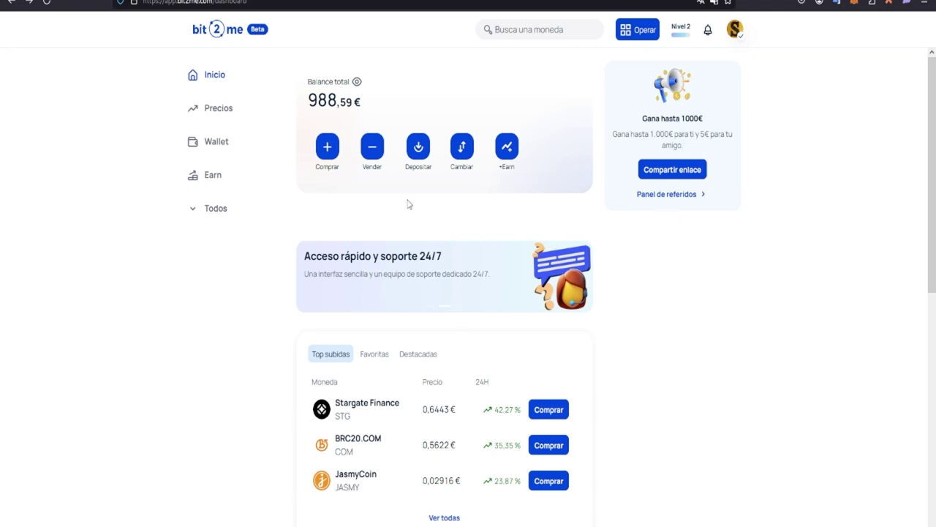
Step: Start a euro deposit from the dashboard and open its payment method options
{"action": "left_click", "coordinate": [418, 150]}
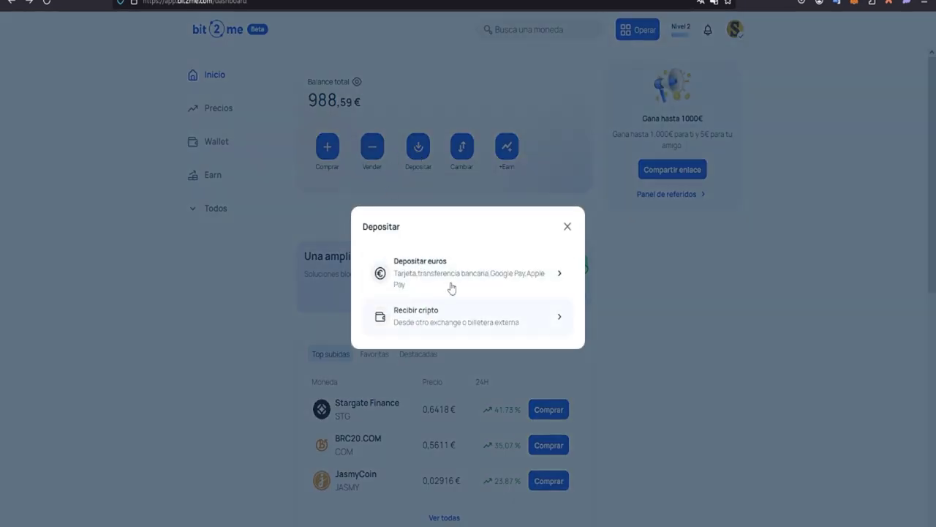
{"action": "left_click", "coordinate": [498, 273]}
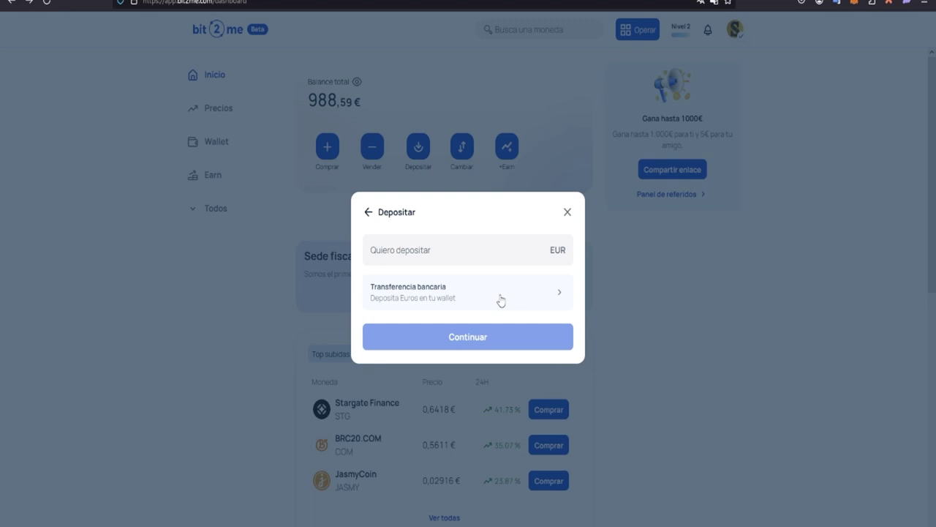
{"action": "left_click", "coordinate": [502, 299]}
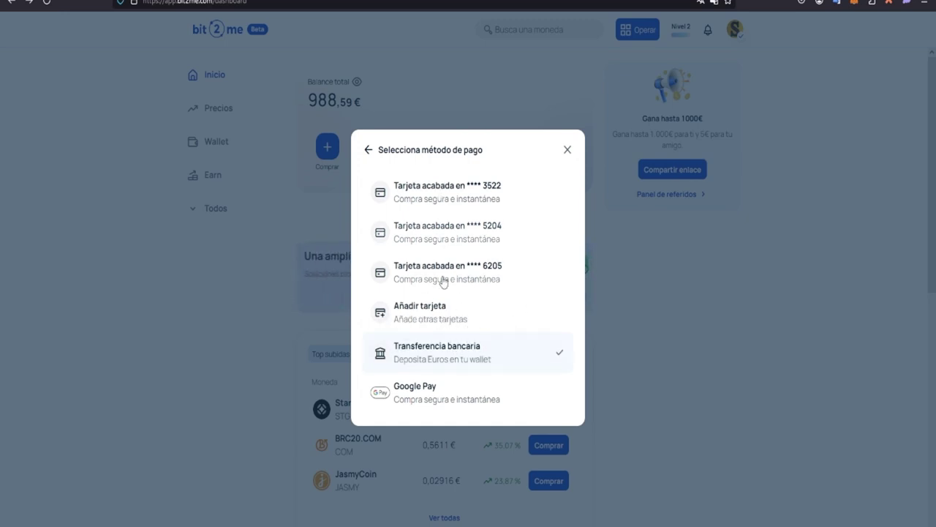
Step: Open the form for adding a bank card, enter a name as the card alias, and return to the payment methods
{"action": "left_click", "coordinate": [459, 316]}
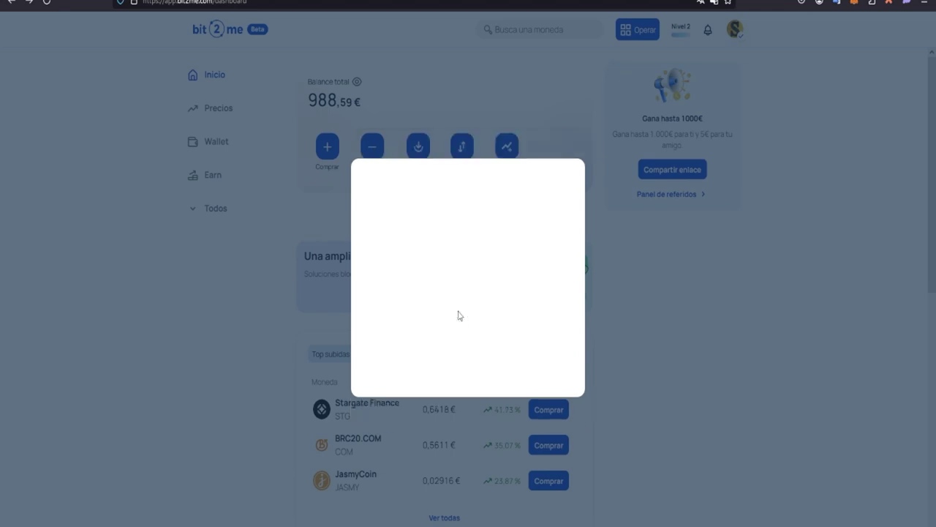
{"action": "left_click", "coordinate": [456, 203]}
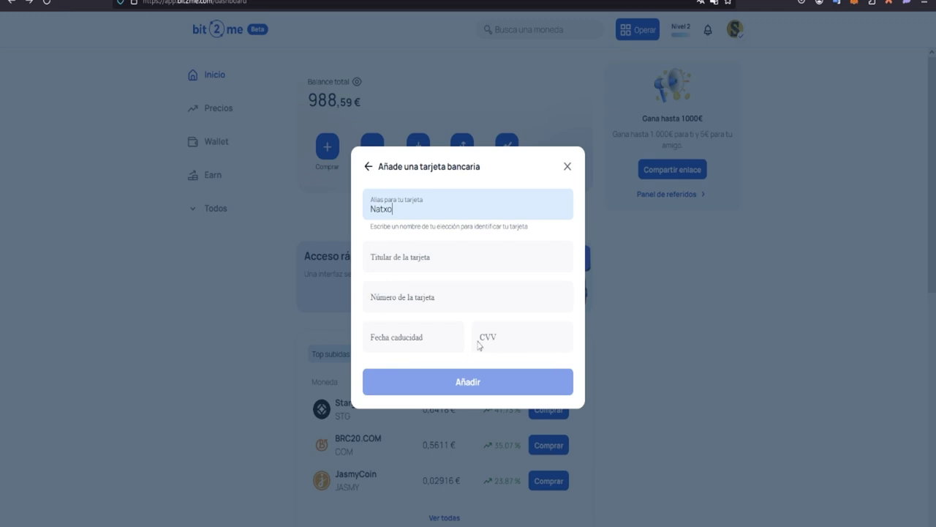
{"action": "left_click", "coordinate": [368, 167]}
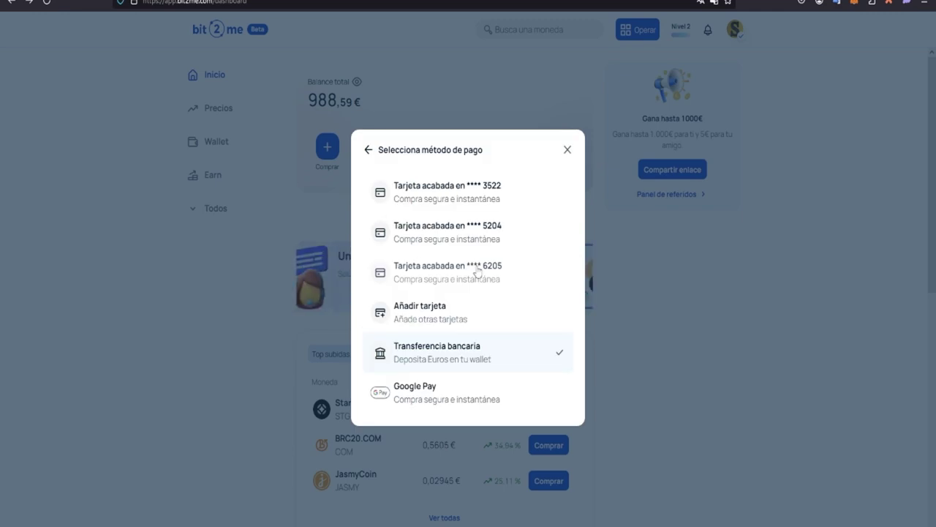
Step: Choose the third saved card as payment method, set the deposit amount to 200 EUR, and continue to the summary
{"action": "left_click", "coordinate": [475, 270]}
{"action": "left_click", "coordinate": [419, 254]}
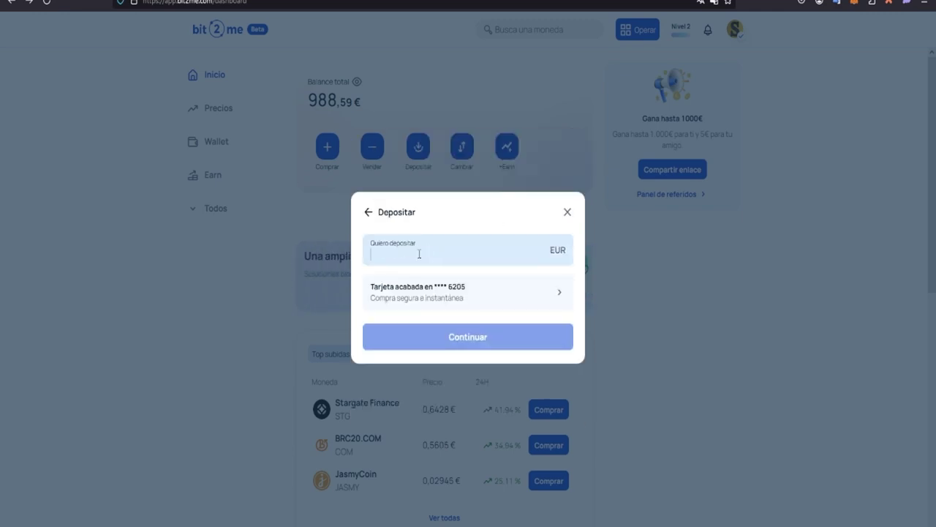
{"action": "type", "text": "200"}
{"action": "left_click", "coordinate": [538, 345]}
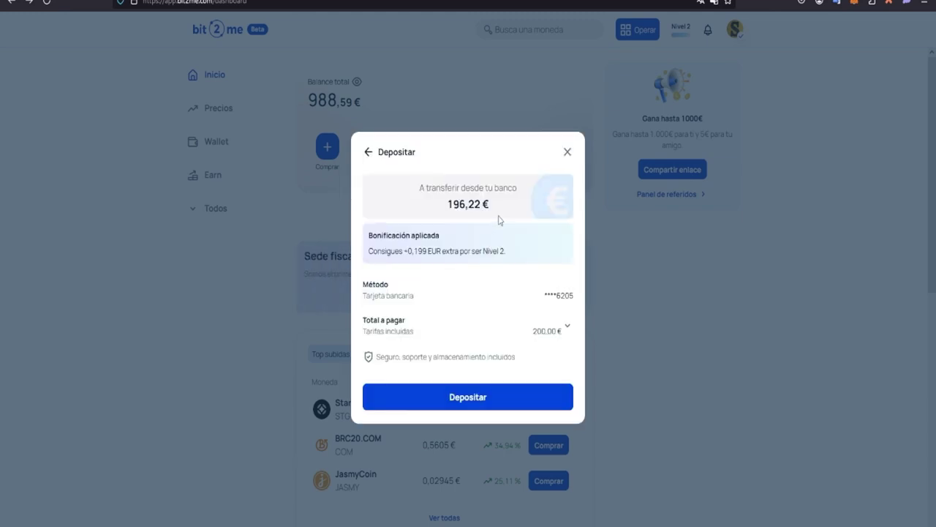
Step: Examine the card deposit summary, expanding the total to check the net amount, the fees and the Nivel 2 bonus
{"action": "left_click_drag", "start_coordinate": [502, 208], "coordinate": [408, 205]}
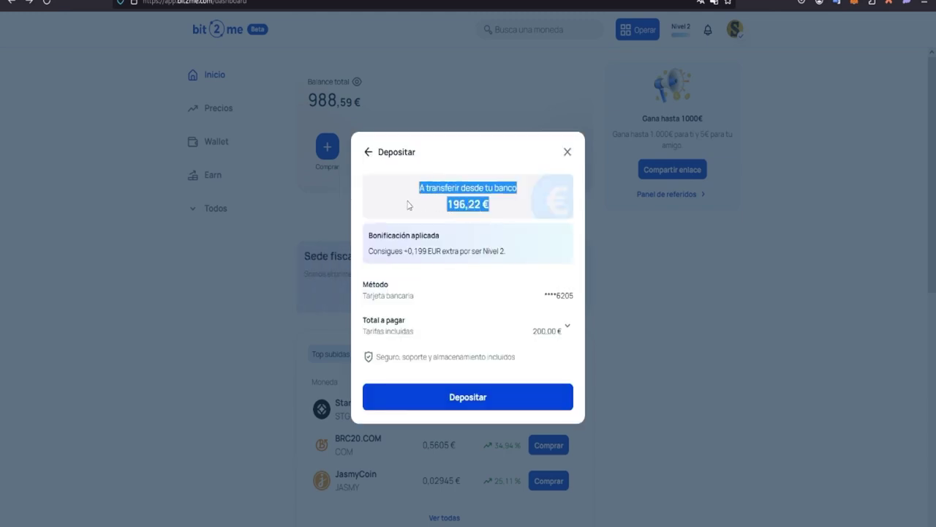
{"action": "left_click", "coordinate": [456, 219]}
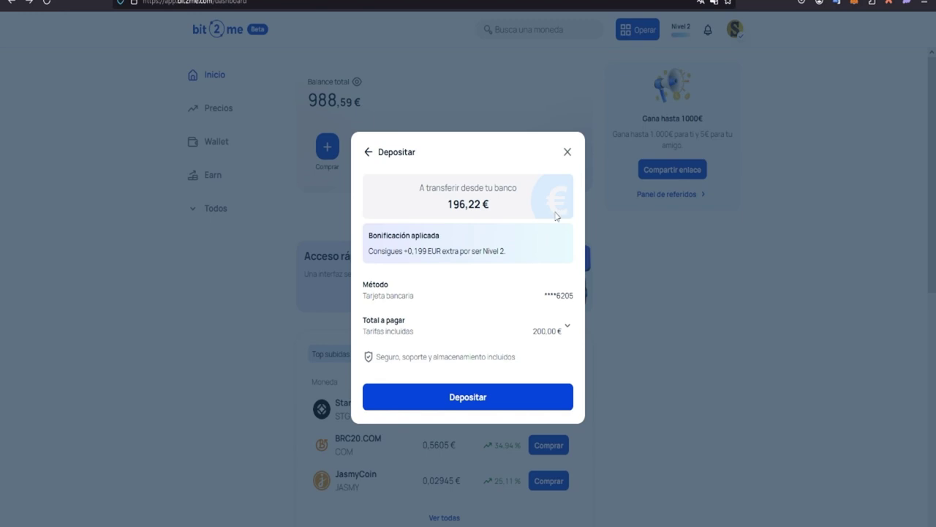
{"action": "left_click", "coordinate": [568, 326]}
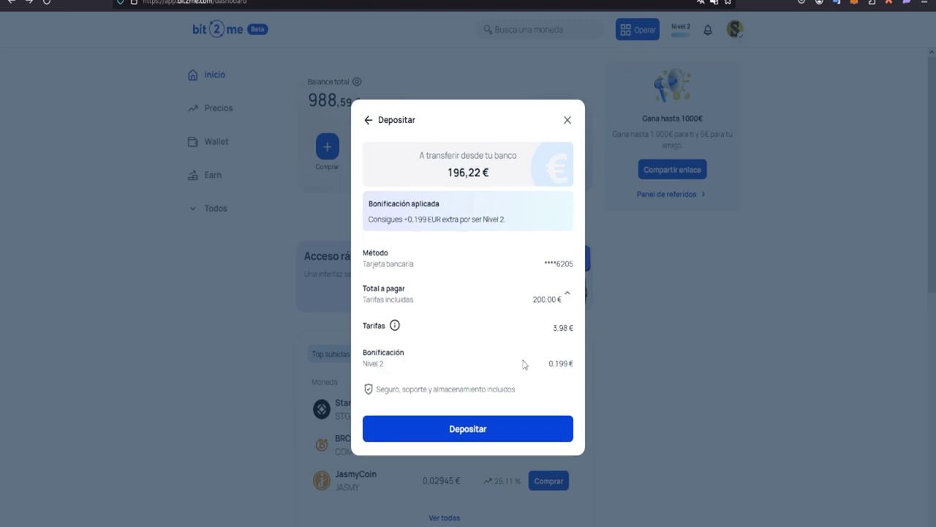
{"action": "left_click_drag", "start_coordinate": [554, 335], "coordinate": [581, 336]}
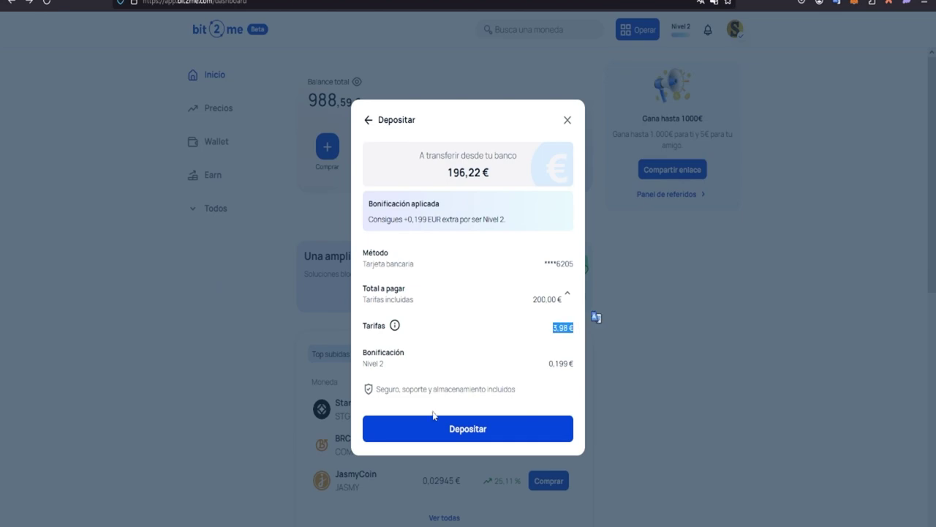
{"action": "left_click", "coordinate": [385, 372]}
{"action": "left_click_drag", "start_coordinate": [364, 366], "coordinate": [580, 365]}
{"action": "left_click", "coordinate": [552, 367]}
{"action": "left_click_drag", "start_coordinate": [446, 172], "coordinate": [502, 181]}
{"action": "left_click", "coordinate": [501, 181]}
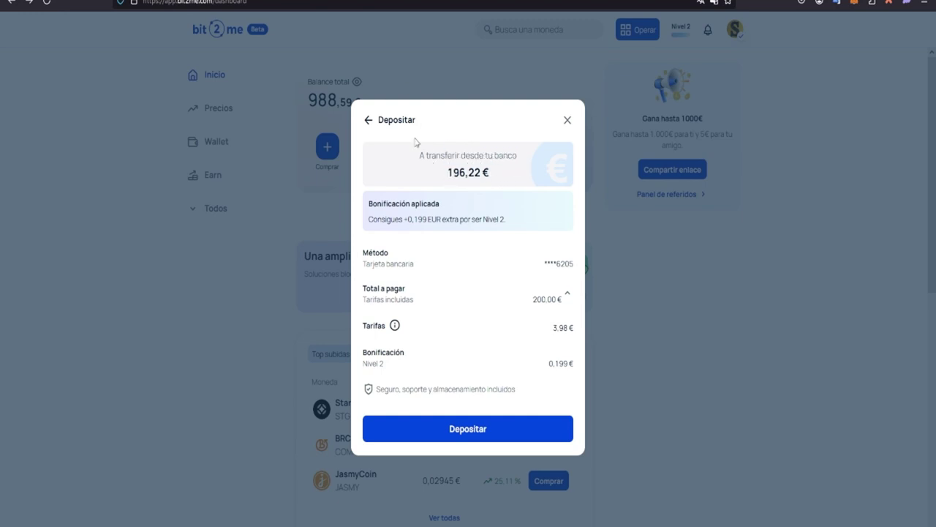
Step: Go back, change the deposit's payment method to Transferencia bancaria, and continue to the transfer details
{"action": "left_click", "coordinate": [368, 120]}
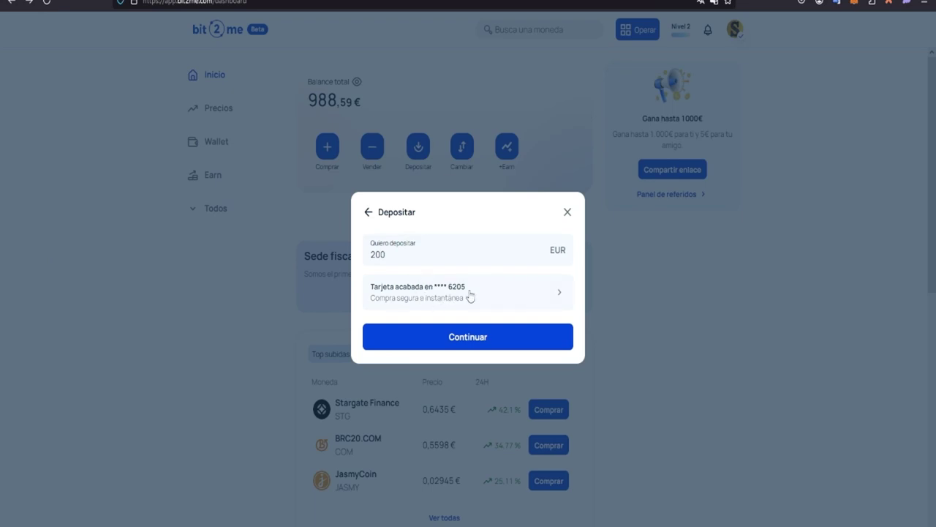
{"action": "left_click", "coordinate": [470, 296]}
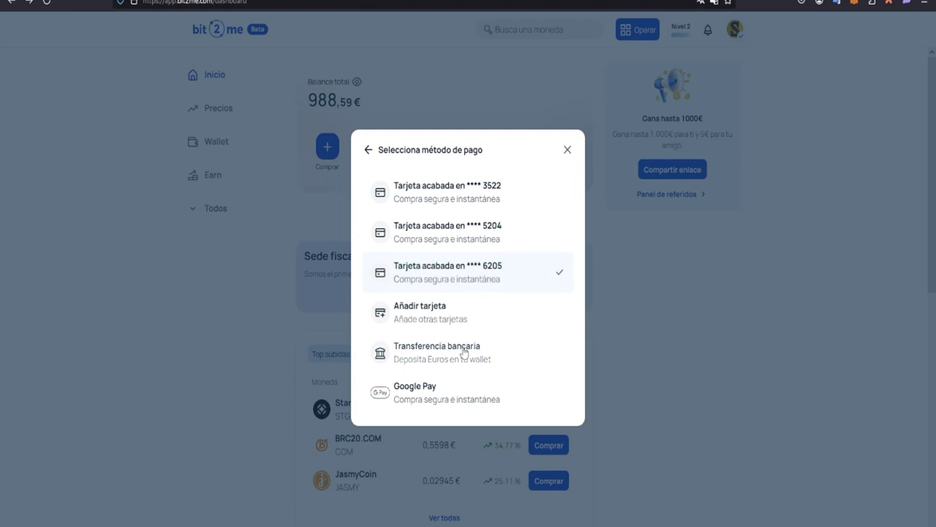
{"action": "left_click", "coordinate": [455, 358]}
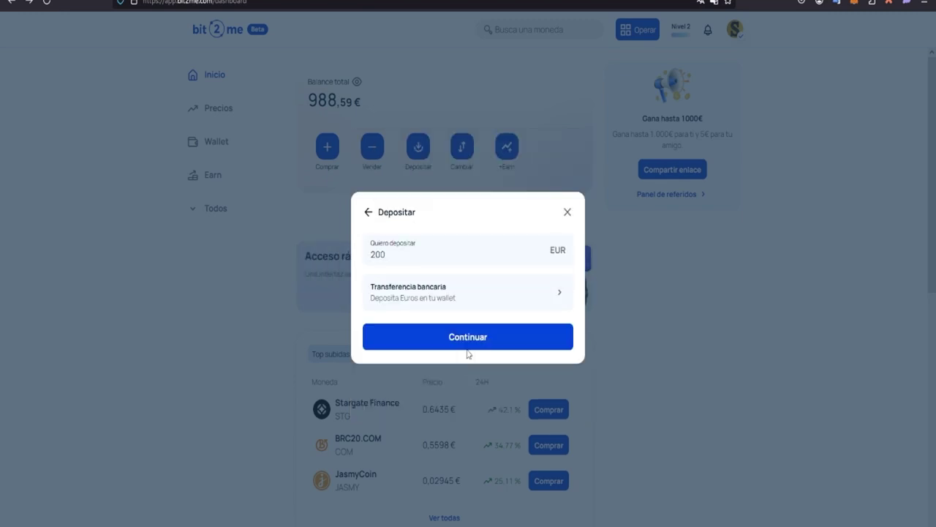
{"action": "left_click", "coordinate": [489, 342]}
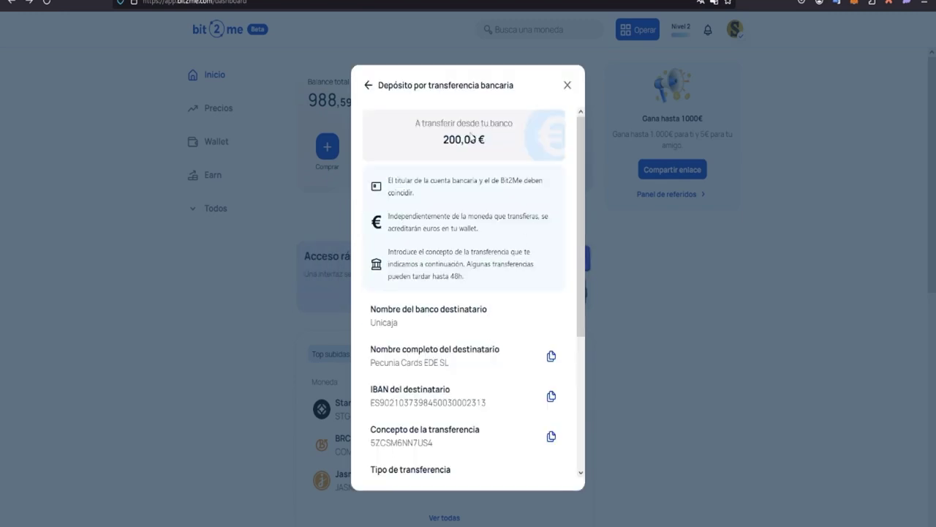
Step: Review the bank transfer details: amount, deposit conditions, recipient bank and name, IBAN, transfer concept and transfer type
{"action": "left_click_drag", "start_coordinate": [473, 138], "coordinate": [499, 142]}
{"action": "left_click", "coordinate": [488, 142]}
{"action": "left_click", "coordinate": [501, 143]}
{"action": "scroll", "coordinate": [542, 156], "scroll_direction": "down", "scroll_amount": 3}
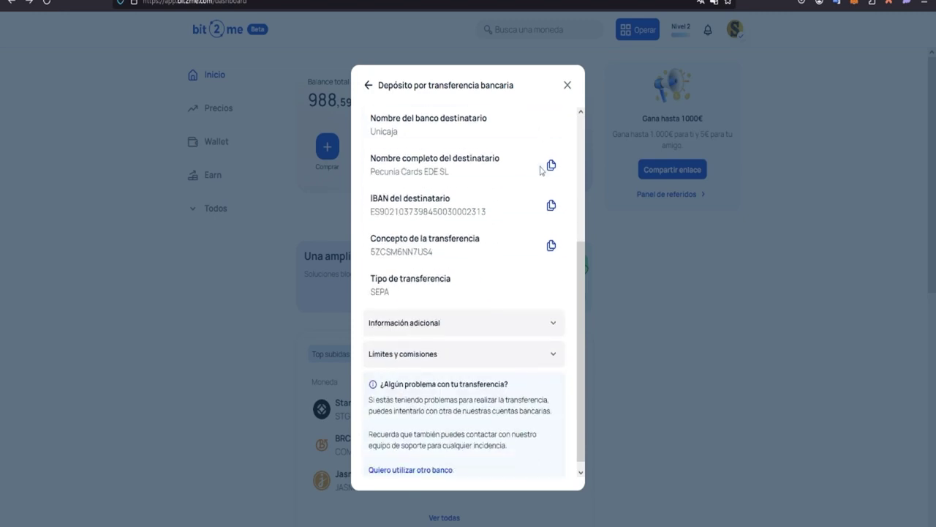
{"action": "scroll", "coordinate": [472, 290], "scroll_direction": "up", "scroll_amount": 3}
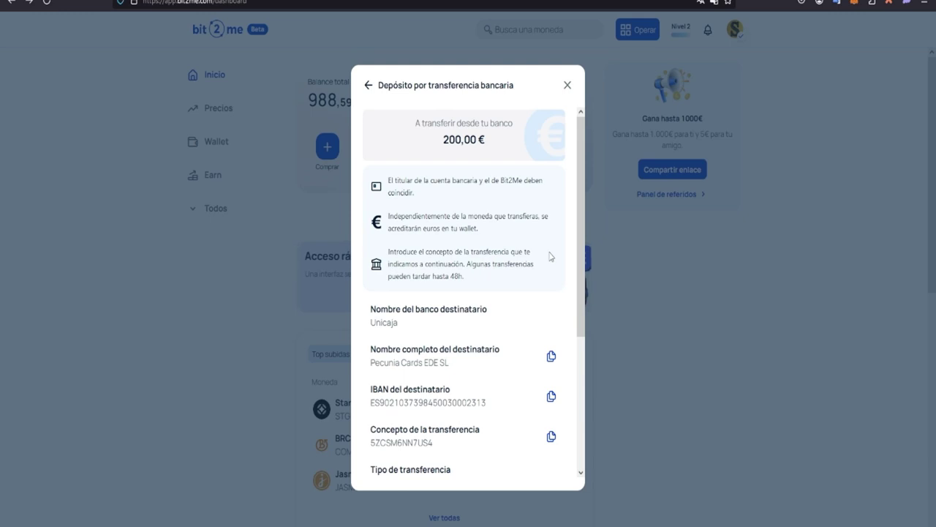
{"action": "scroll", "coordinate": [551, 256], "scroll_direction": "down", "scroll_amount": 1}
{"action": "scroll", "coordinate": [551, 256], "scroll_direction": "up", "scroll_amount": 1}
{"action": "scroll", "coordinate": [550, 256], "scroll_direction": "down", "scroll_amount": 1}
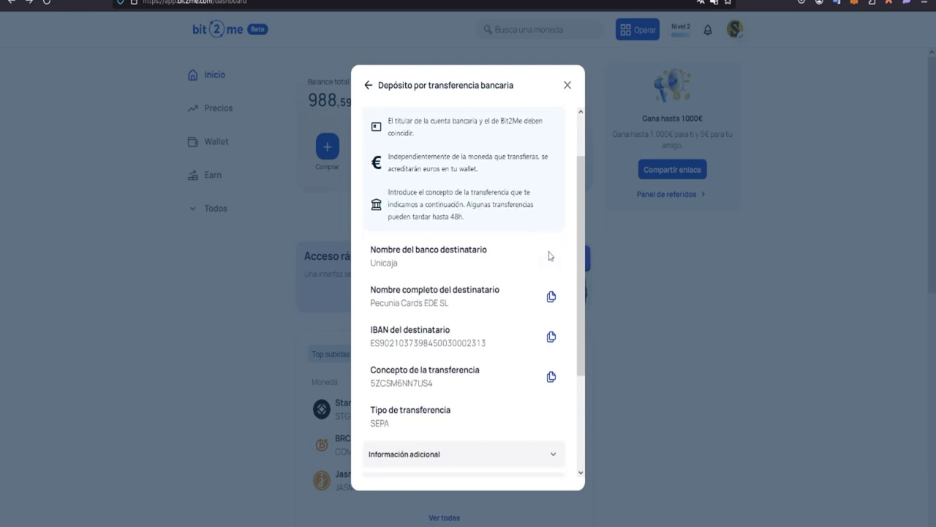
{"action": "scroll", "coordinate": [551, 256], "scroll_direction": "up", "scroll_amount": 1}
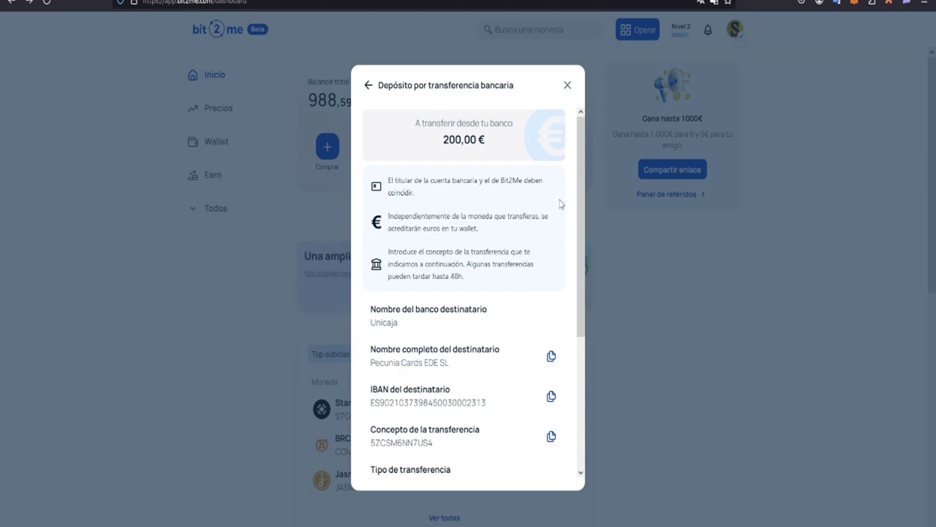
{"action": "scroll", "coordinate": [546, 210], "scroll_direction": "down", "scroll_amount": 1}
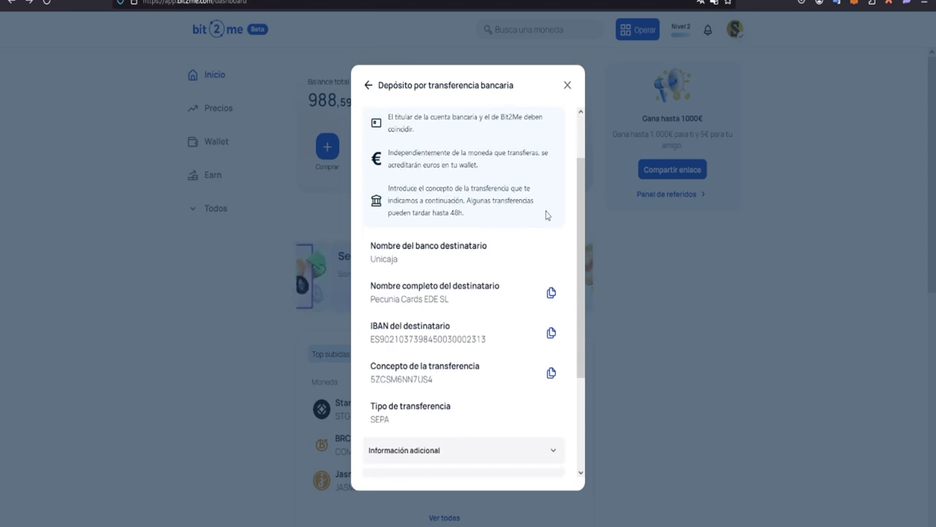
{"action": "scroll", "coordinate": [547, 210], "scroll_direction": "up", "scroll_amount": 1}
{"action": "scroll", "coordinate": [438, 234], "scroll_direction": "down", "scroll_amount": 1}
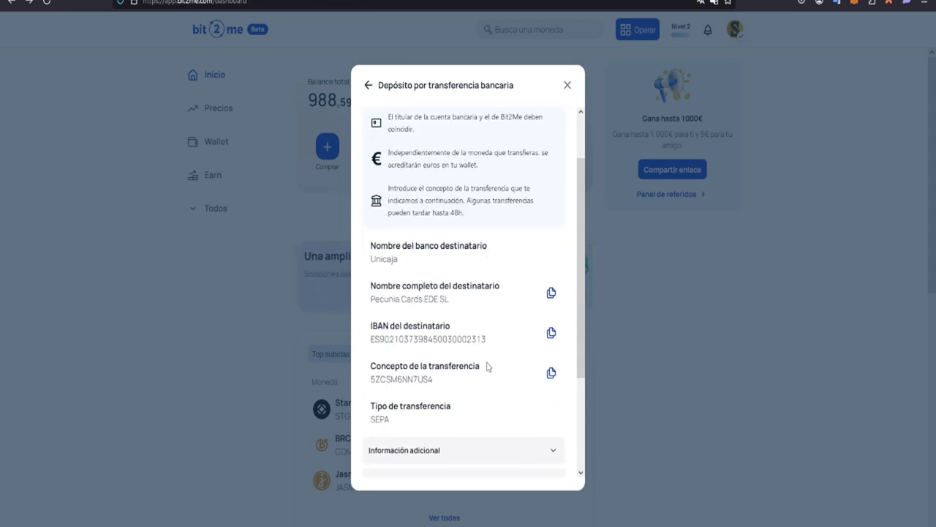
{"action": "scroll", "coordinate": [493, 361], "scroll_direction": "up", "scroll_amount": 1}
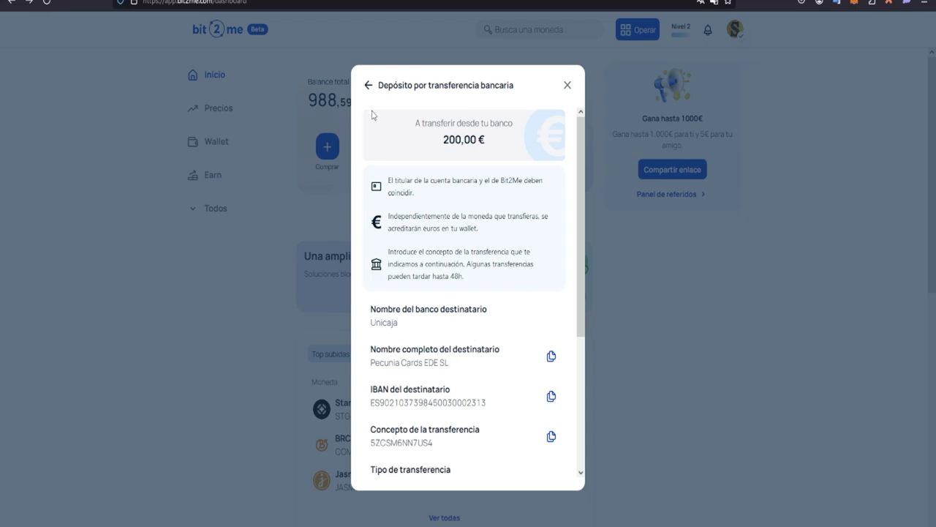
Step: Switch the deposit's payment method to Google Pay, continue to its summary, and expand the total's fee breakdown
{"action": "left_click", "coordinate": [369, 86]}
{"action": "left_click", "coordinate": [507, 304]}
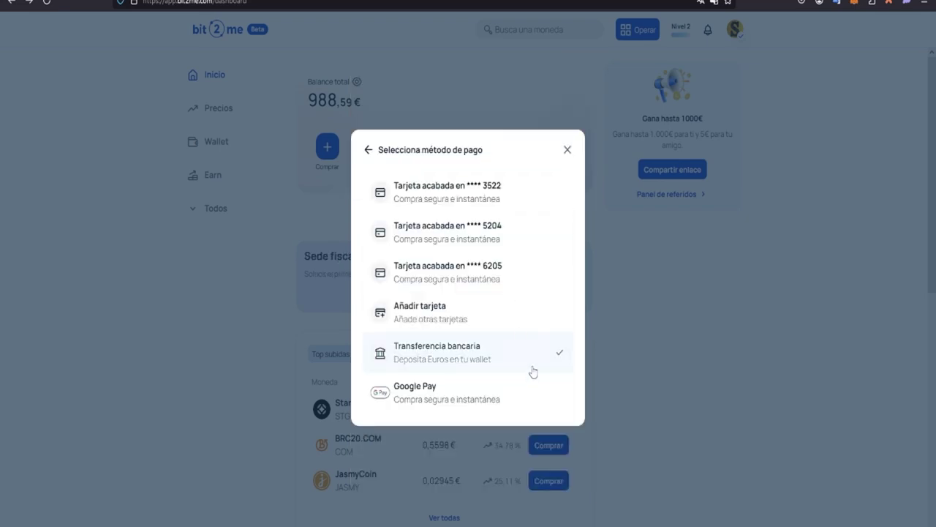
{"action": "left_click", "coordinate": [507, 400]}
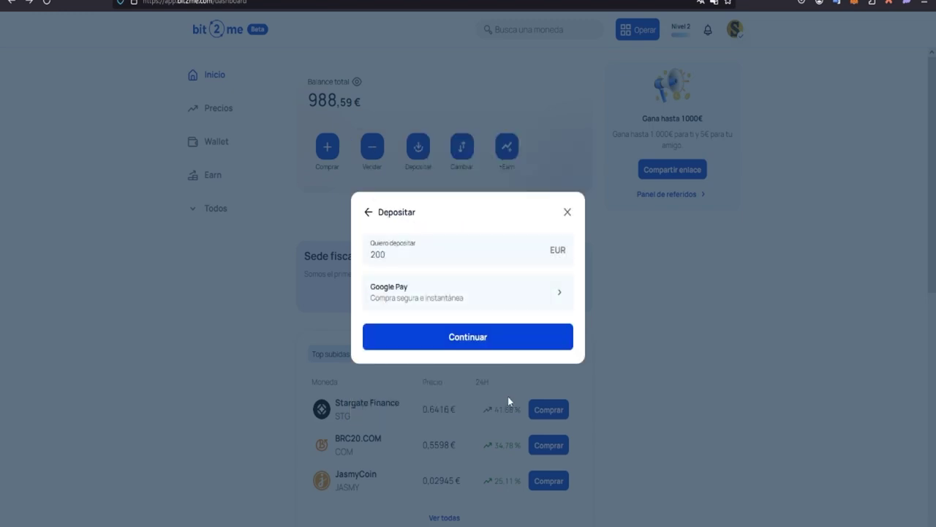
{"action": "left_click", "coordinate": [499, 345]}
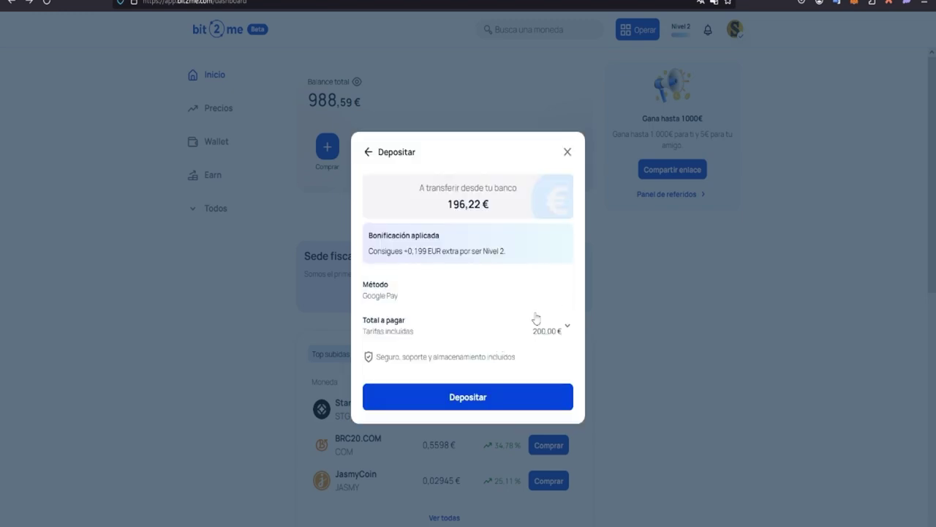
{"action": "left_click", "coordinate": [563, 327]}
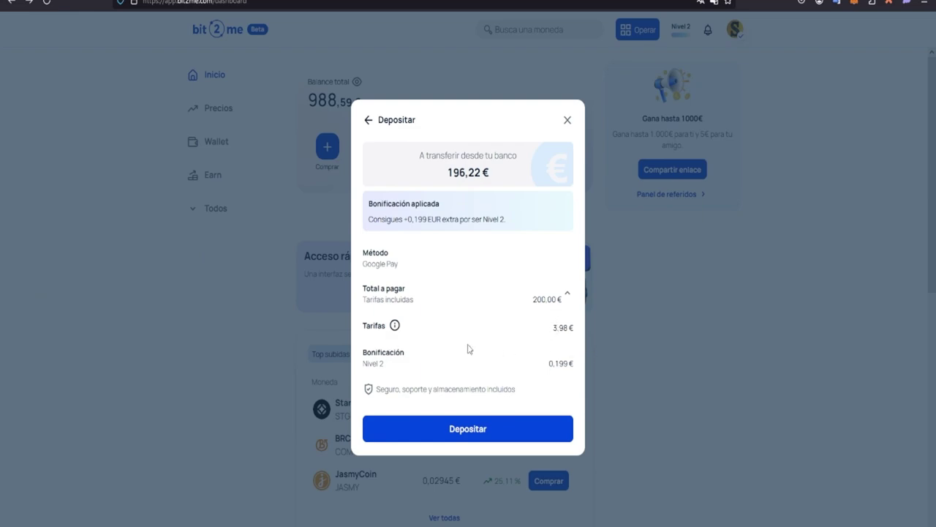
Step: Return to the deposit options, choose Recibir cripto, and browse the list of coins available for receiving
{"action": "left_click", "coordinate": [368, 123]}
{"action": "left_click", "coordinate": [369, 213]}
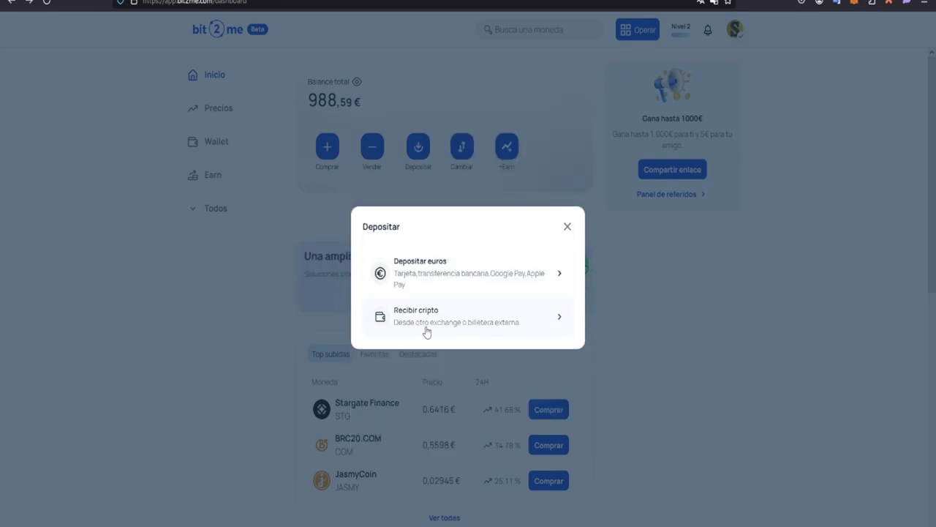
{"action": "left_click", "coordinate": [513, 330]}
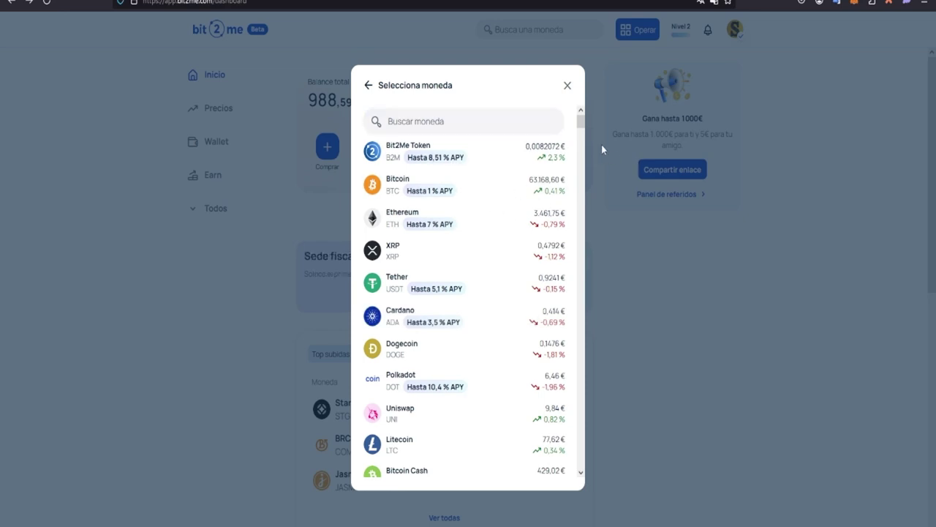
{"action": "mouse_move", "coordinate": [581, 122]}
{"action": "left_mouse_down"}
{"action": "mouse_move", "coordinate": [592, 177]}
{"action": "mouse_move", "coordinate": [581, 468]}
{"action": "mouse_move", "coordinate": [591, 310]}
{"action": "mouse_move", "coordinate": [583, 116]}
{"action": "left_mouse_up"}
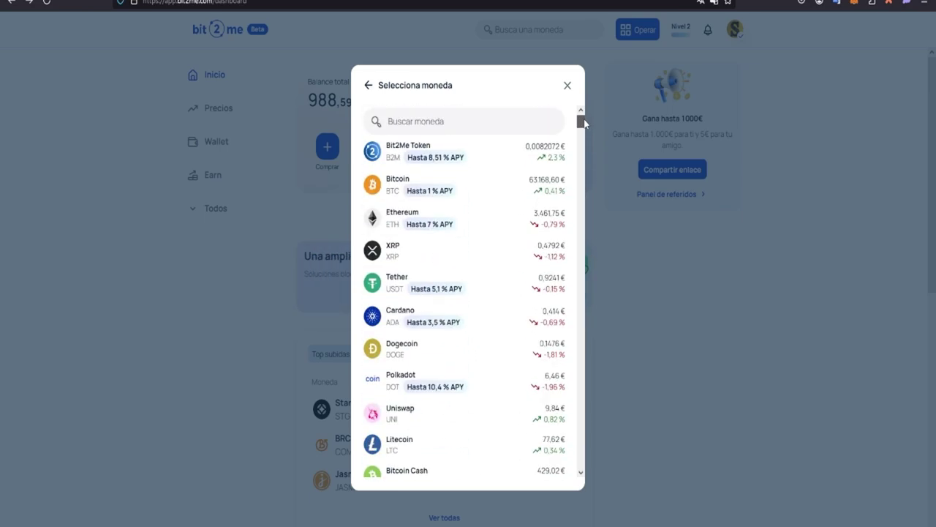
Step: Choose Tether as the coin to receive, switch to Bitget, and open the network choices for withdrawing USDT from the spot account
{"action": "left_click", "coordinate": [394, 284]}
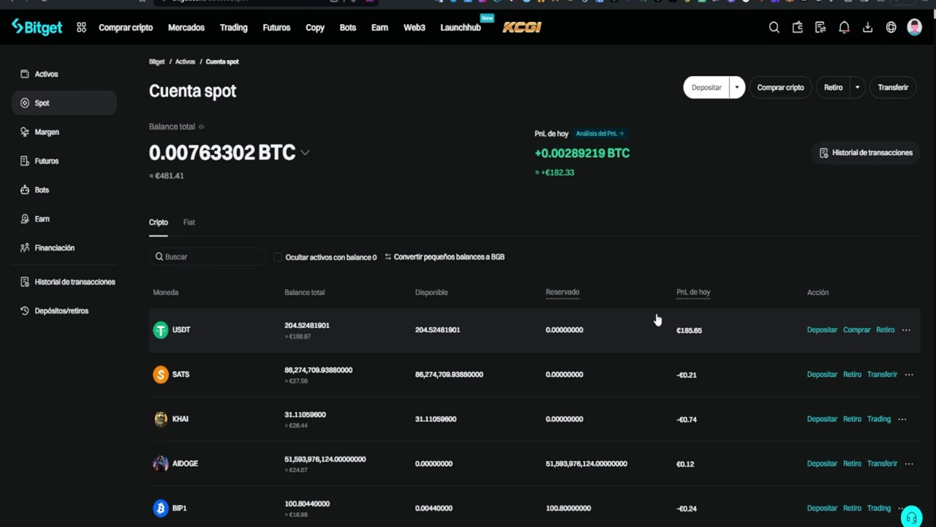
{"action": "left_click", "coordinate": [885, 330]}
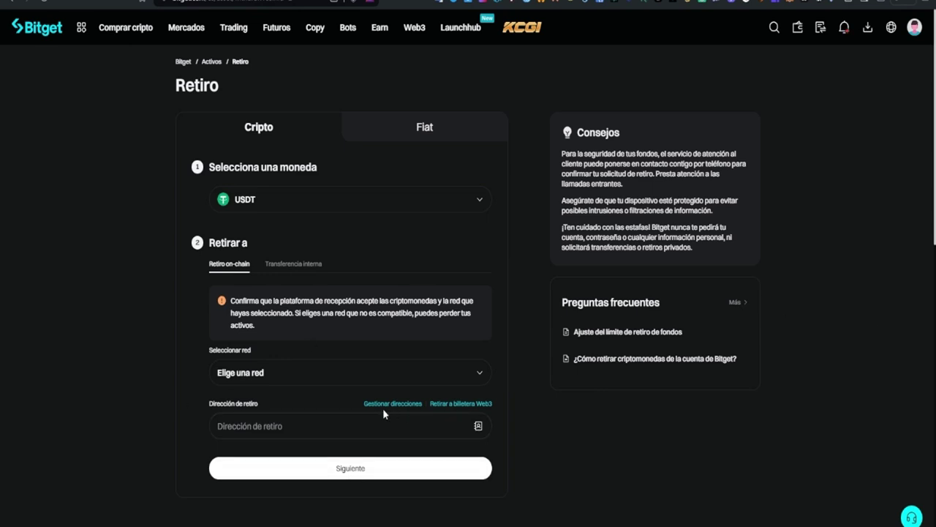
{"action": "left_click", "coordinate": [405, 379]}
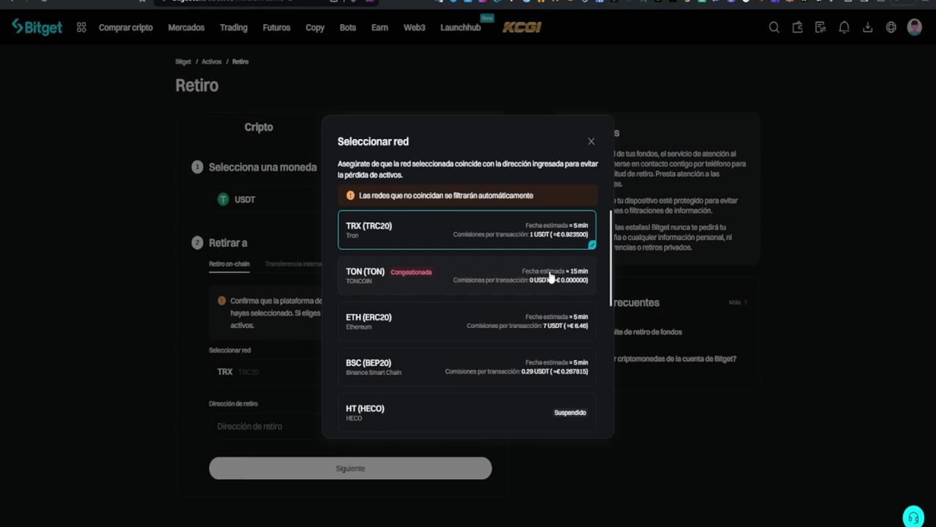
Step: Compare the fees and estimated times of the USDT withdrawal networks and select BSC (BEP20)
{"action": "scroll", "coordinate": [550, 276], "scroll_direction": "down", "scroll_amount": 1}
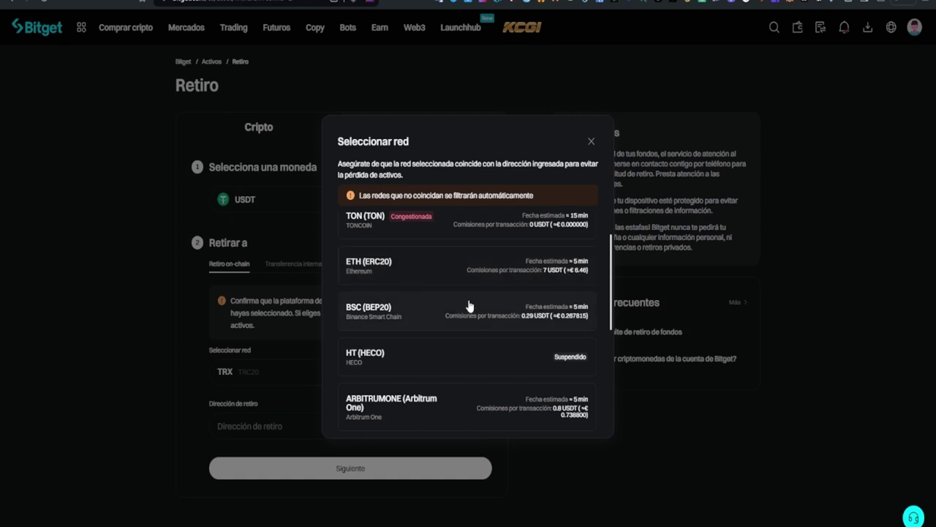
{"action": "scroll", "coordinate": [521, 306], "scroll_direction": "down", "scroll_amount": 1}
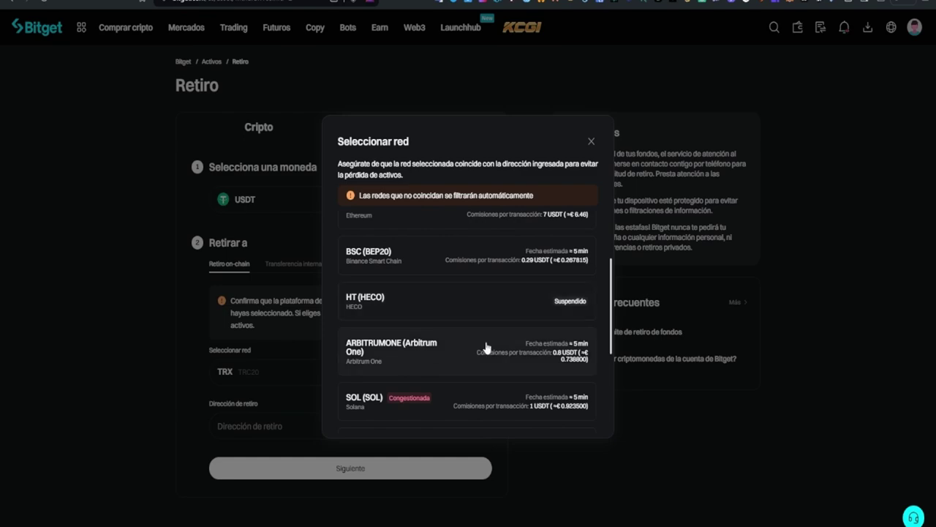
{"action": "scroll", "coordinate": [485, 348], "scroll_direction": "down", "scroll_amount": 1}
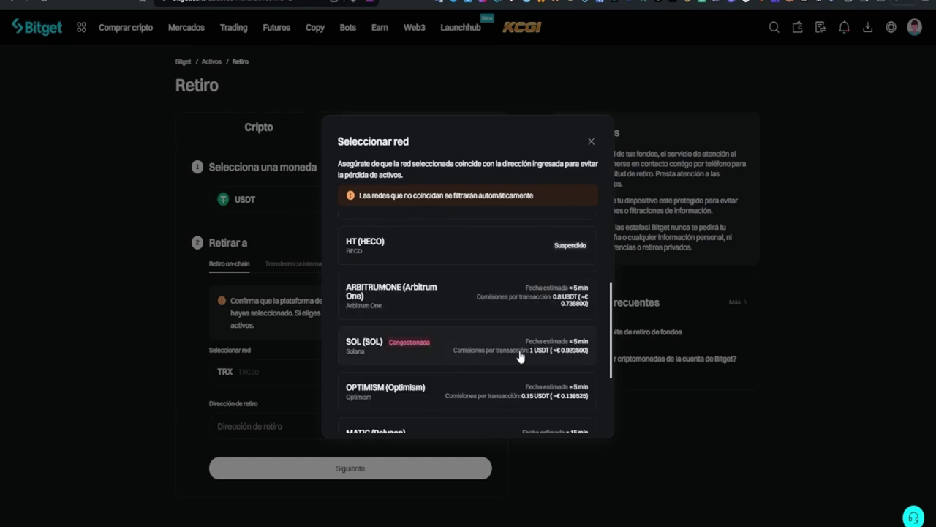
{"action": "scroll", "coordinate": [523, 358], "scroll_direction": "down", "scroll_amount": 1}
{"action": "scroll", "coordinate": [507, 382], "scroll_direction": "down", "scroll_amount": 1}
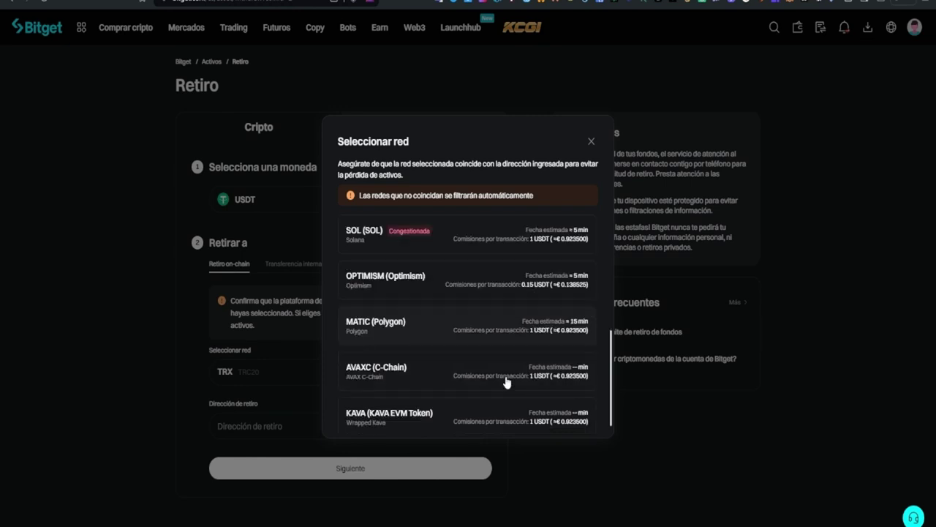
{"action": "scroll", "coordinate": [525, 387], "scroll_direction": "up", "scroll_amount": 2}
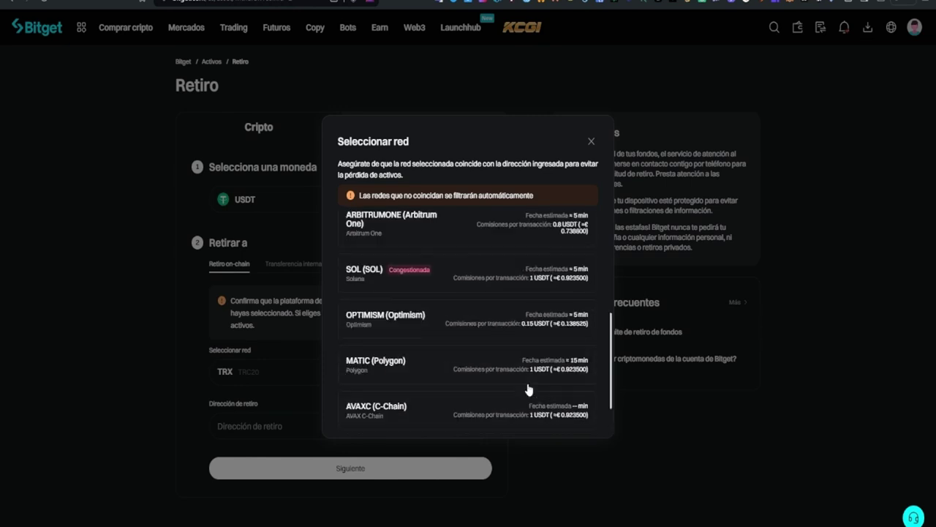
{"action": "scroll", "coordinate": [529, 390], "scroll_direction": "up", "scroll_amount": 2}
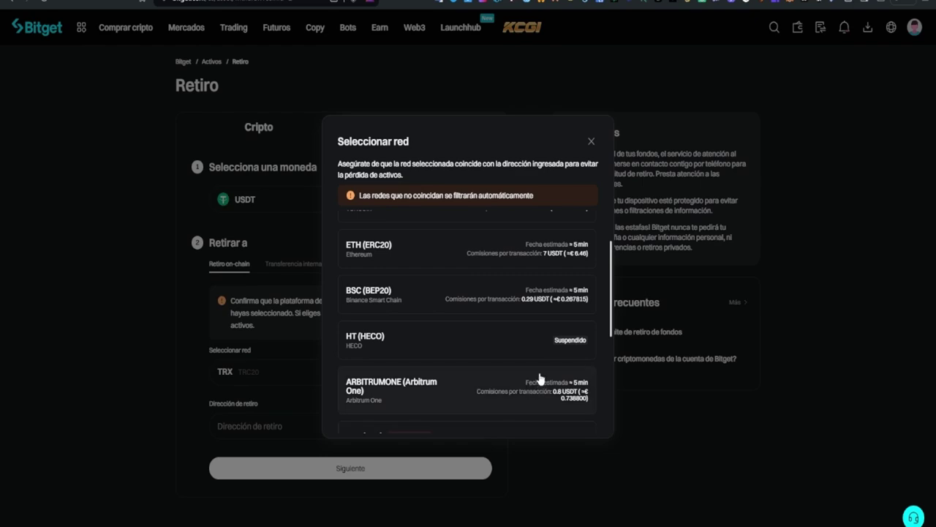
{"action": "left_click", "coordinate": [480, 298]}
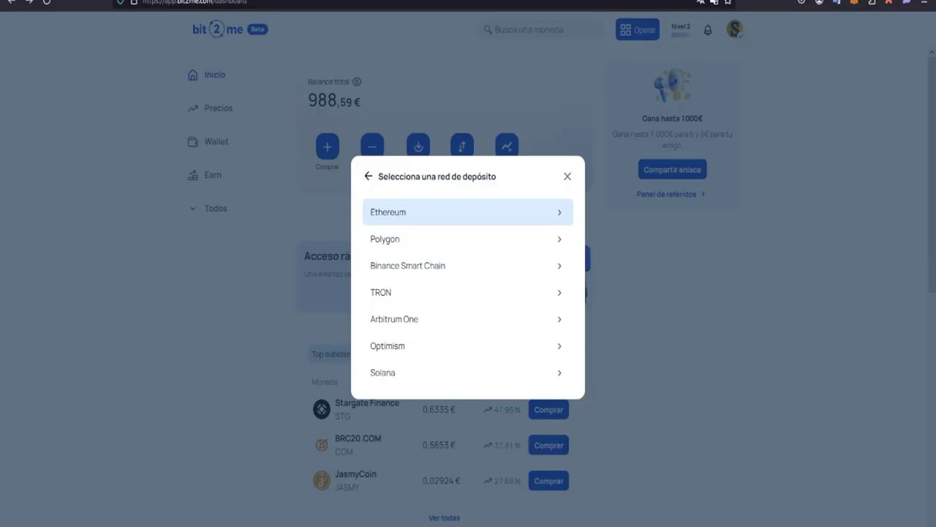
Step: Switch back to Bit2Me, choose Binance Smart Chain as Tether's deposit network, accepting its notices, and select the full deposit address
{"action": "left_click", "coordinate": [475, 269]}
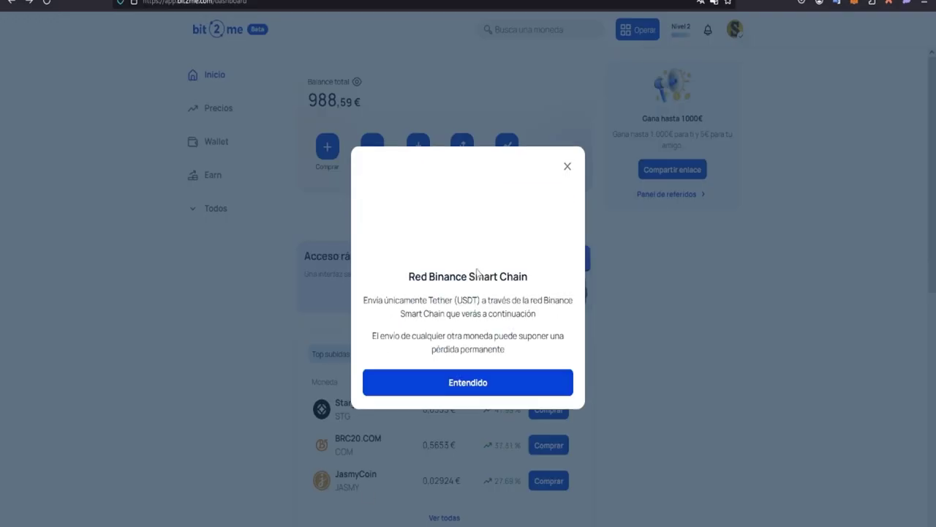
{"action": "left_click", "coordinate": [520, 387]}
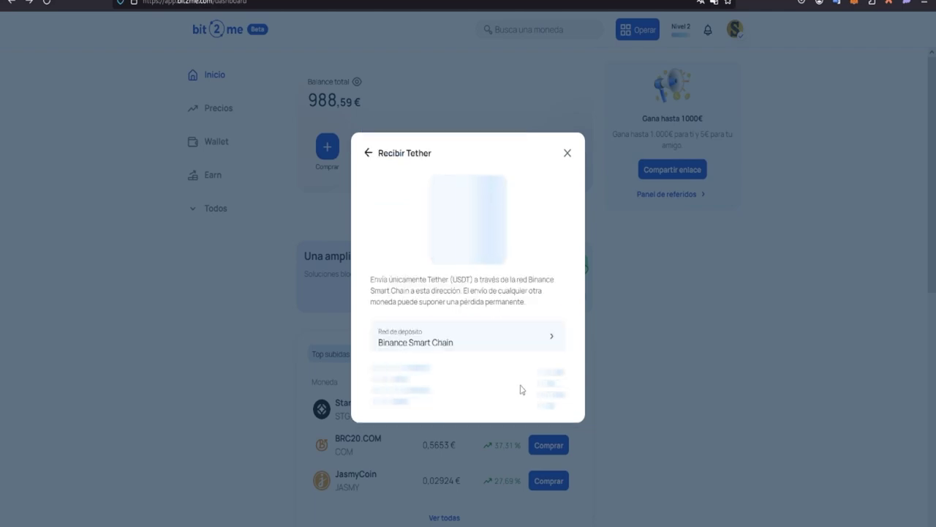
{"action": "left_click", "coordinate": [518, 285]}
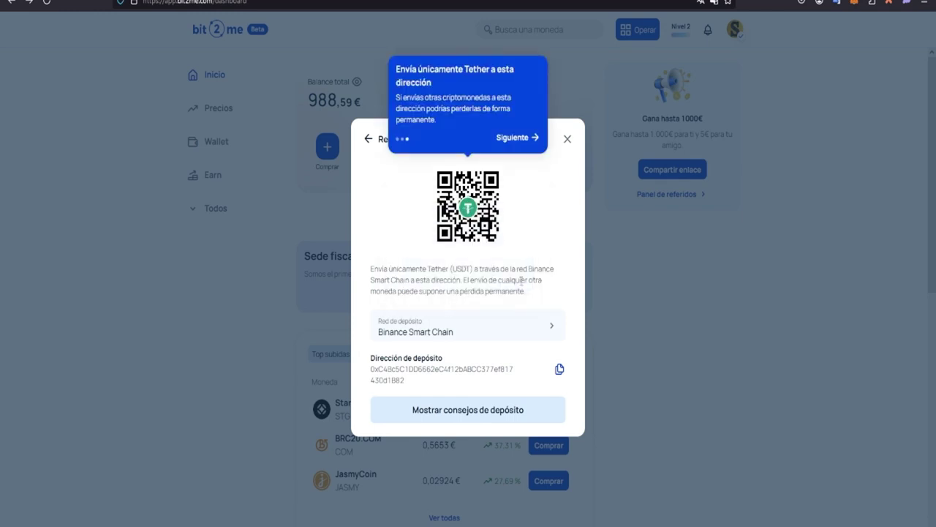
{"action": "left_click", "coordinate": [533, 137]}
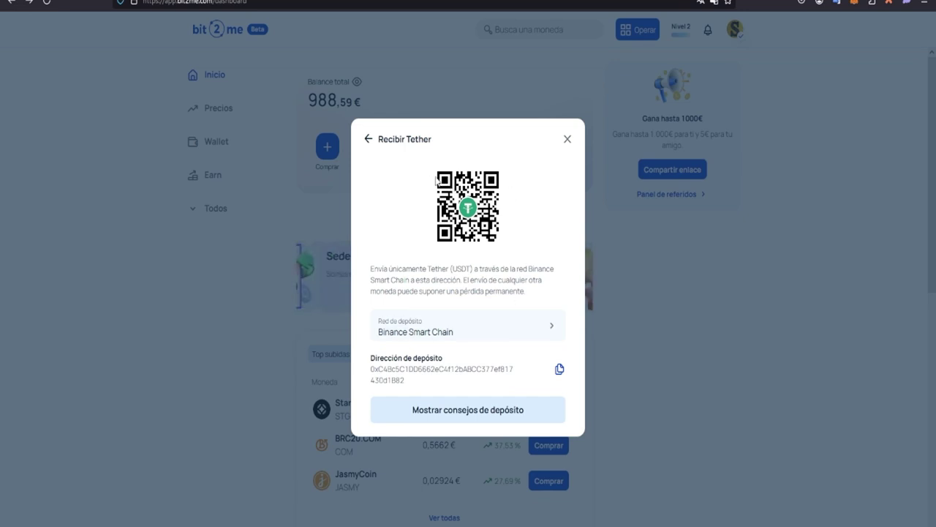
{"action": "left_click_drag", "start_coordinate": [371, 369], "coordinate": [417, 380]}
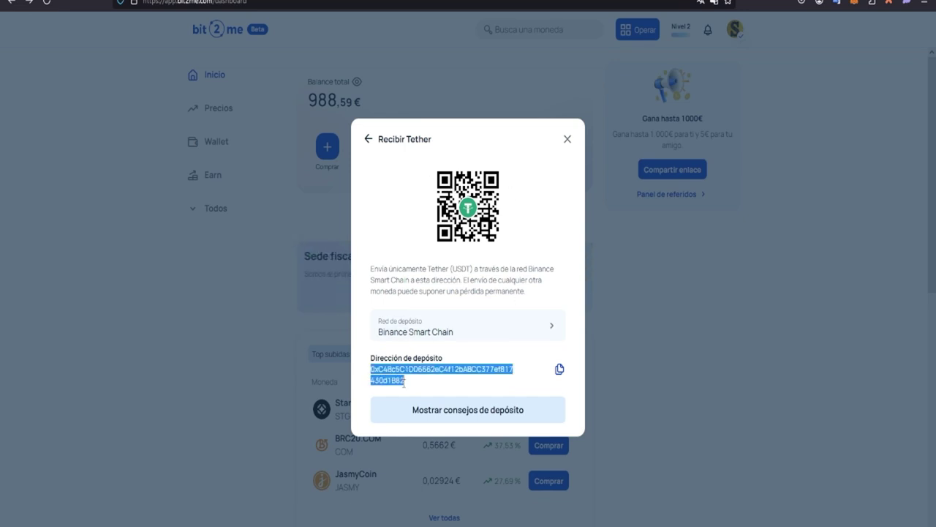